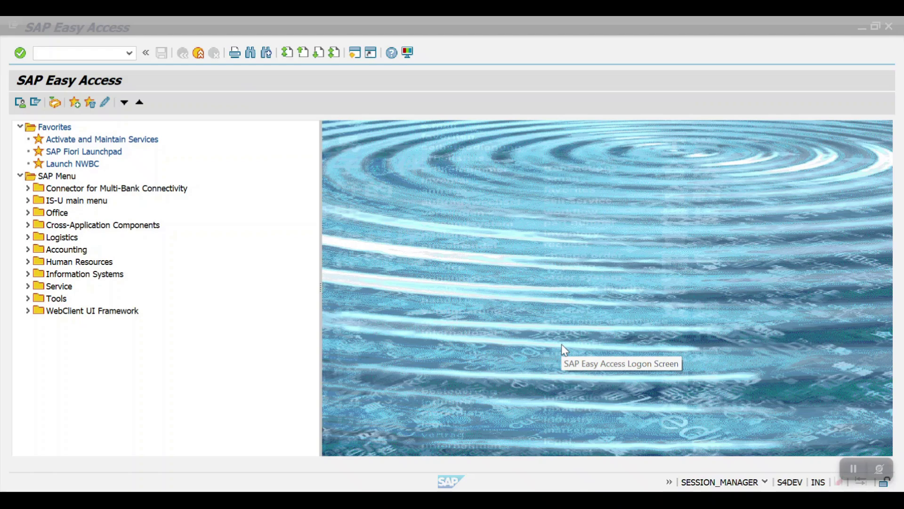
Run transaction spro and open the SAP Reference IMG.
left_click(95, 53)
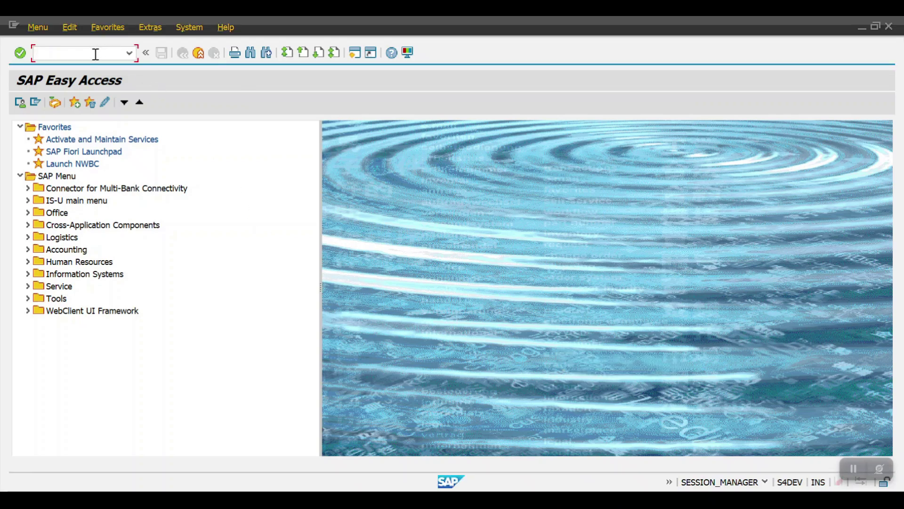
type("spro")
key("Return")
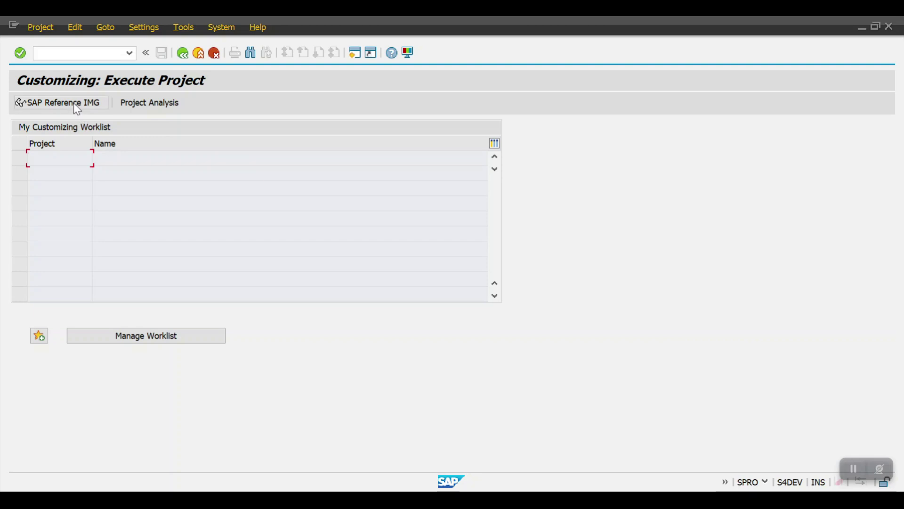
left_click(74, 105)
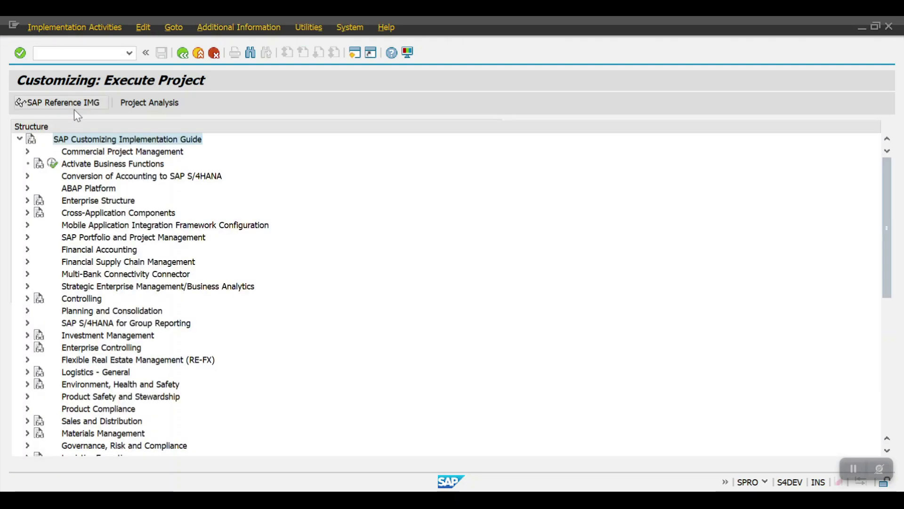
Expand Financial Accounting in the implementation guide and its Accounts Receivable and Accounts Payable node.
left_click(73, 214)
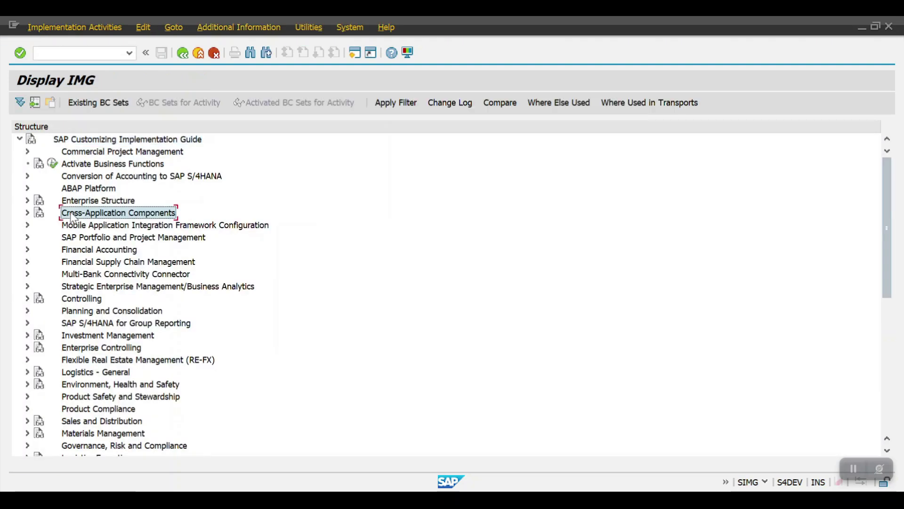
key("Down")
key("Down")
key("Down")
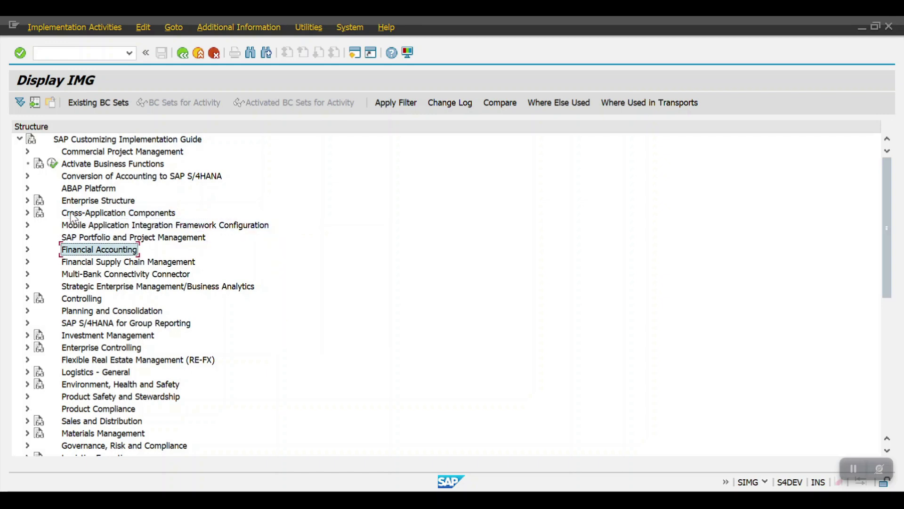
key("Right")
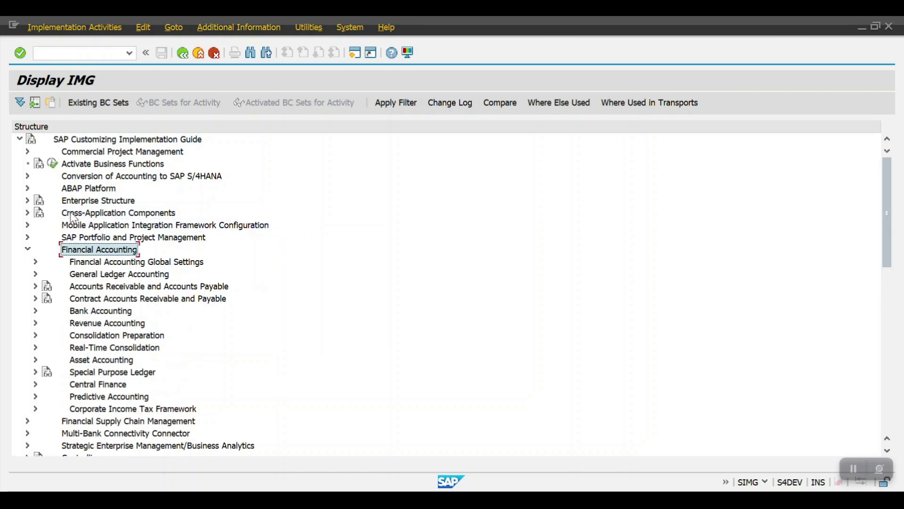
key("Down")
key("Down")
key("Down")
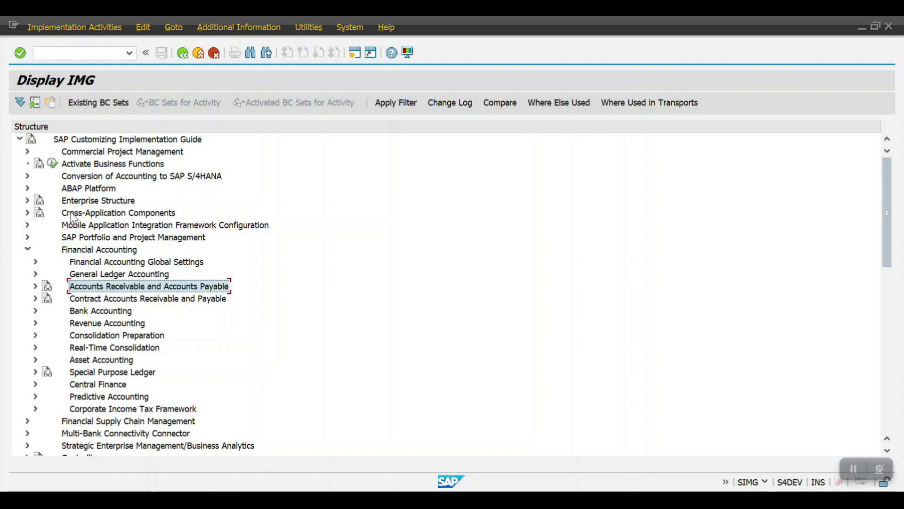
key("Right")
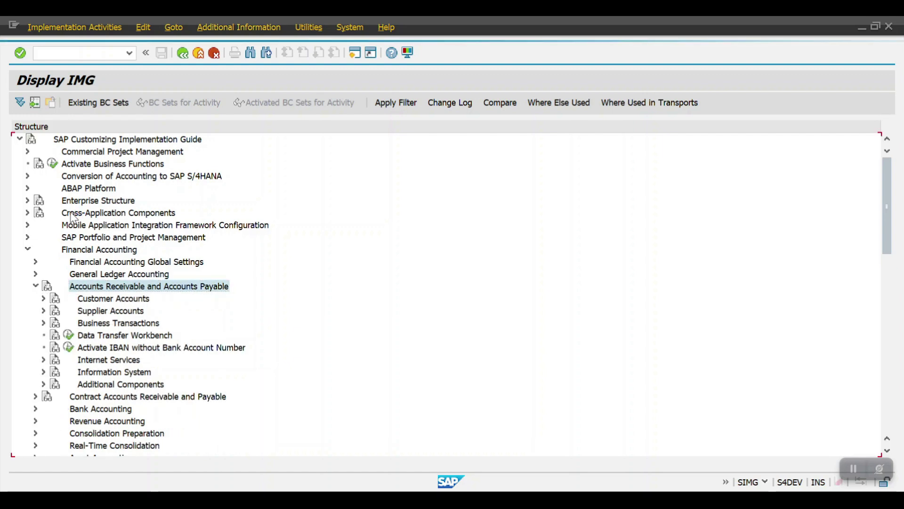
Expand Business Transactions under Accounts Receivable and Accounts Payable, and the Dunning node within it.
key("Down")
key("Down")
key("Down")
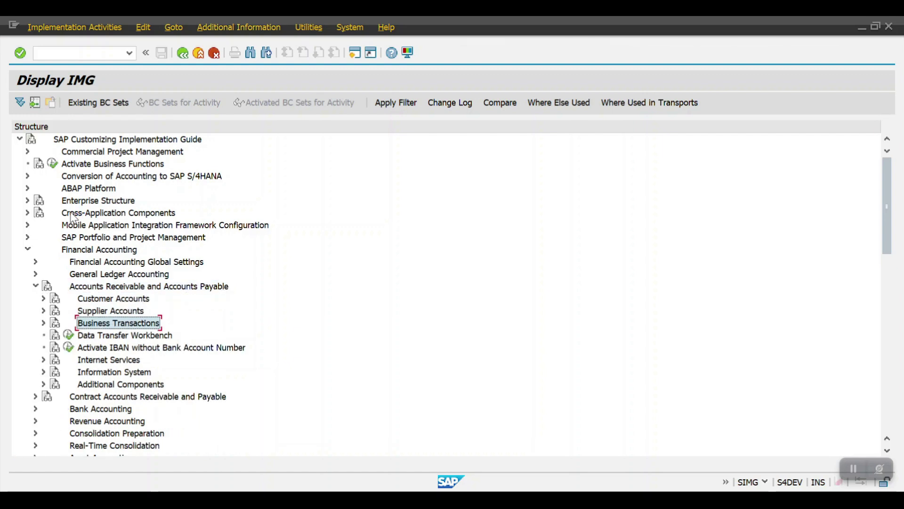
key("Right")
key("Down")
key("Down")
key("Down")
key("Down")
key("Down")
key("Down")
key("Down")
key("Down")
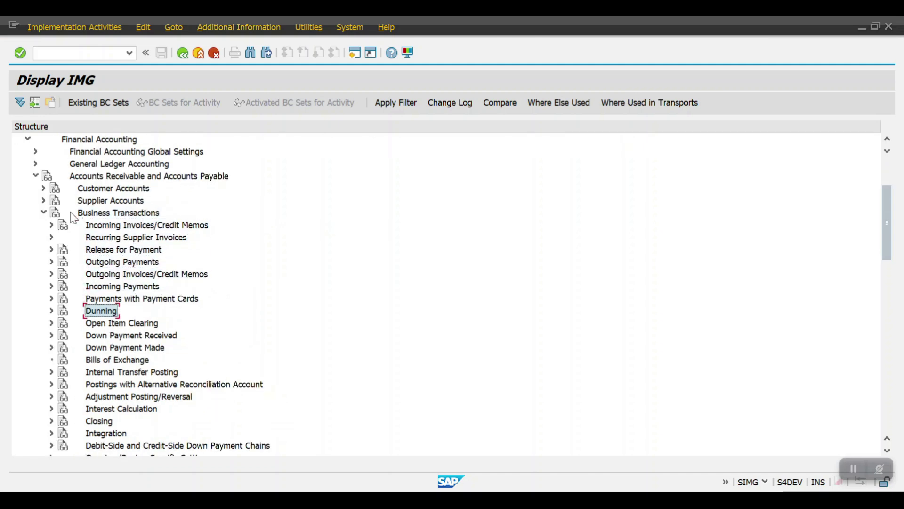
key("Right")
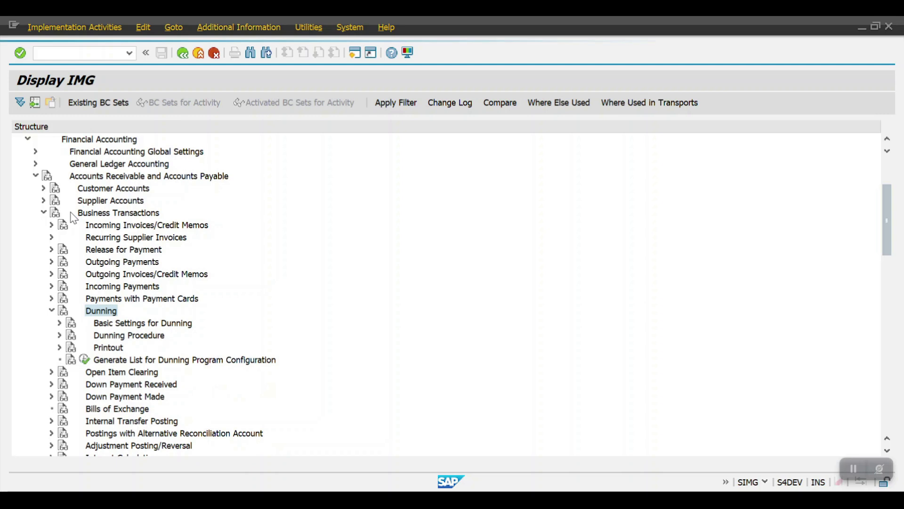
Expand Basic Settings for Dunning and execute the Define Dunning Areas activity.
key("Down")
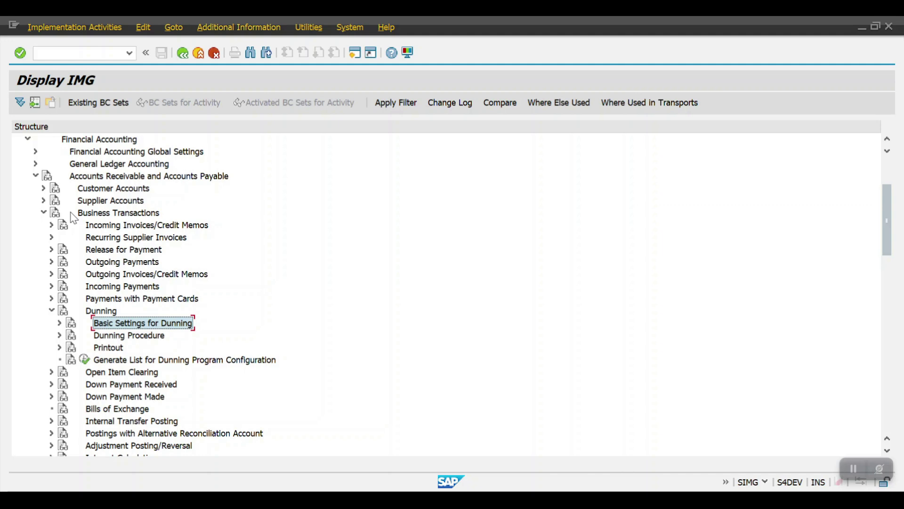
key("Right")
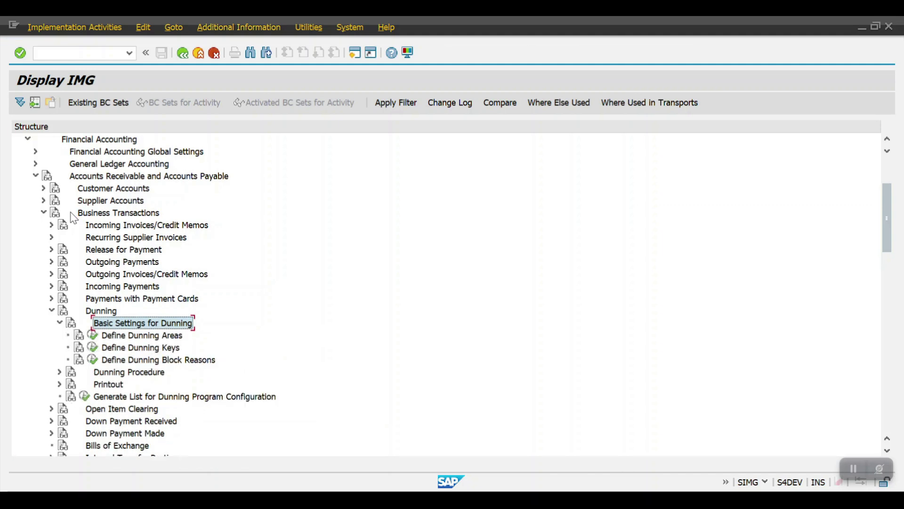
key("Down")
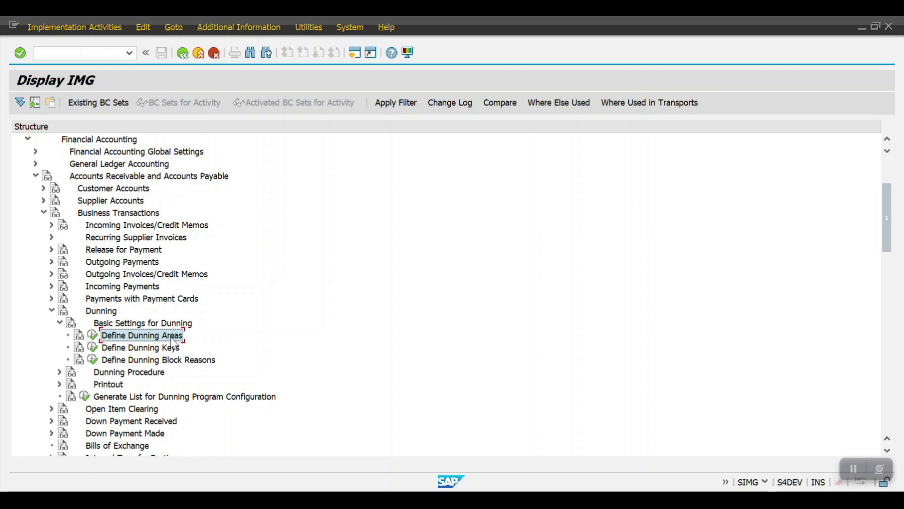
left_click(92, 334)
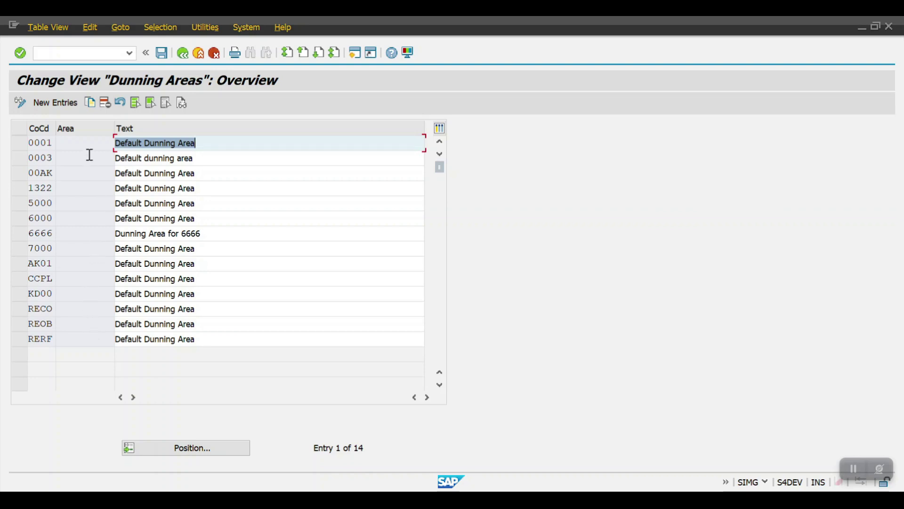
Create a new dunning areas entry with company code 2000 and area 01.
left_click(47, 105)
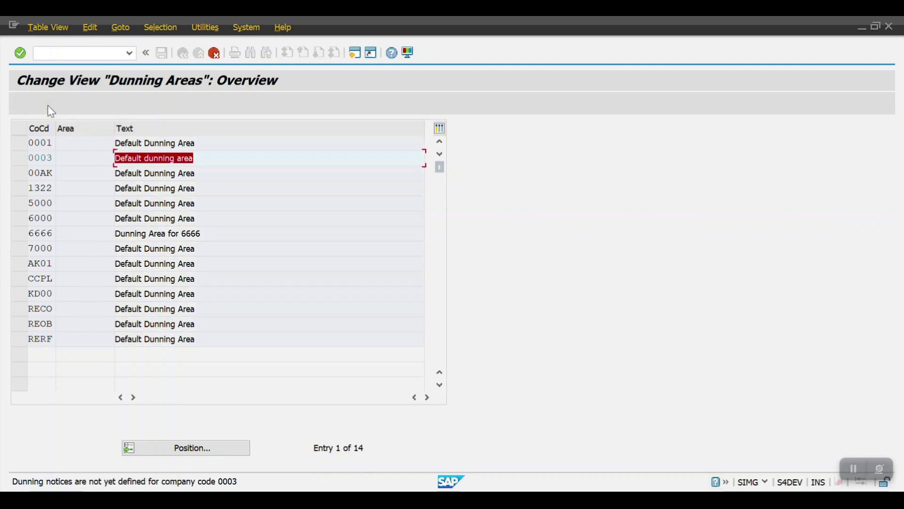
key("Return")
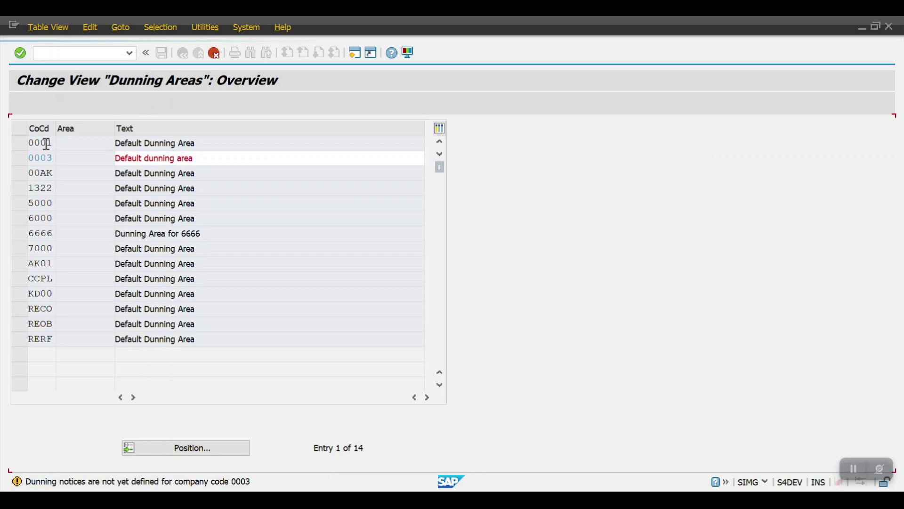
key("Return")
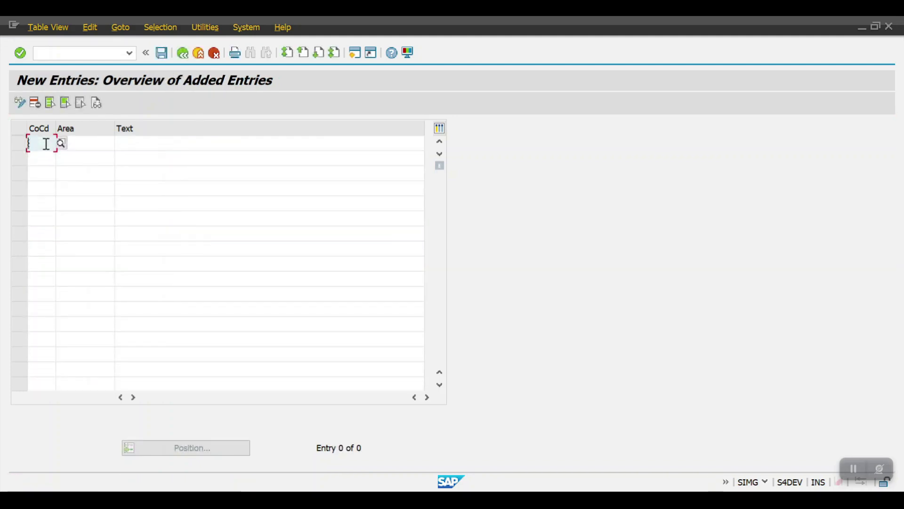
type("2000")
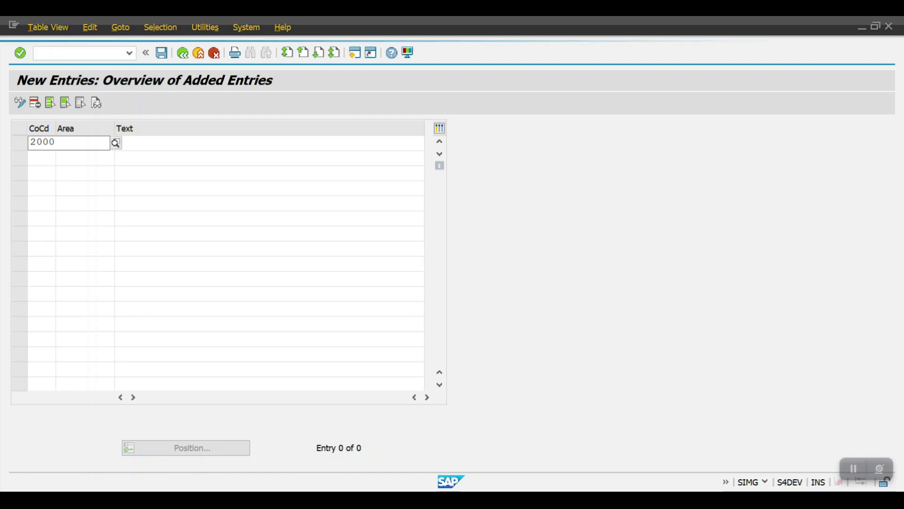
key("Tab")
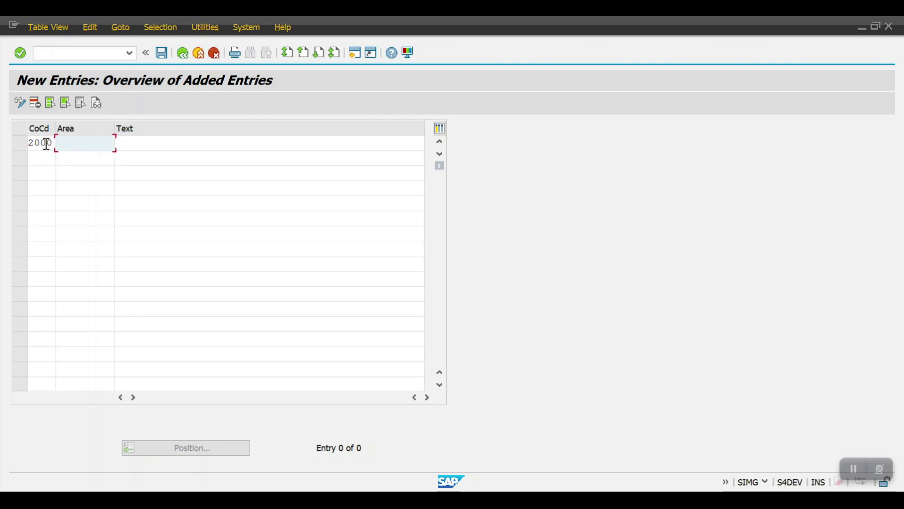
key("Tab")
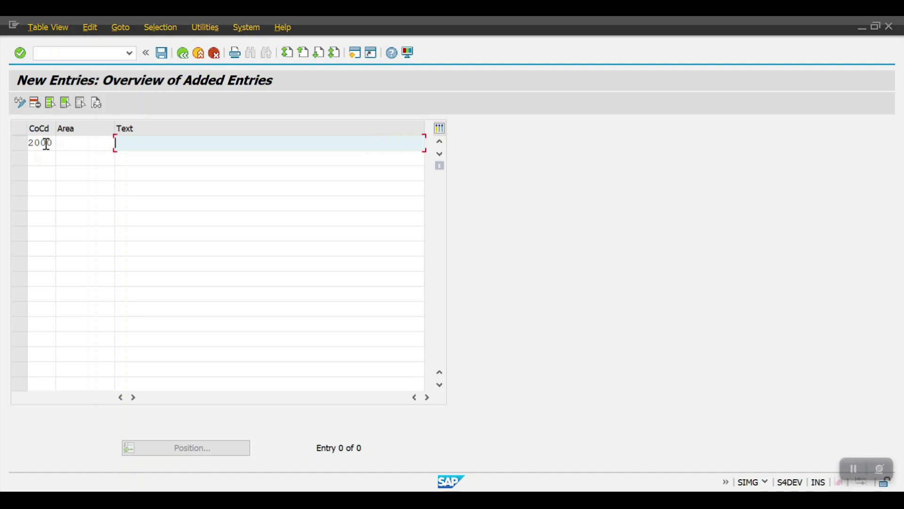
left_click(73, 145)
type("01")
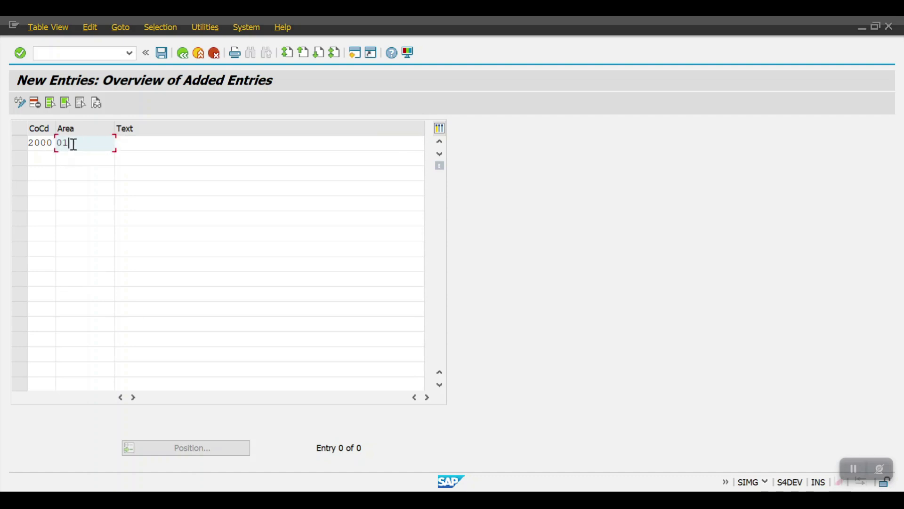
key("Tab")
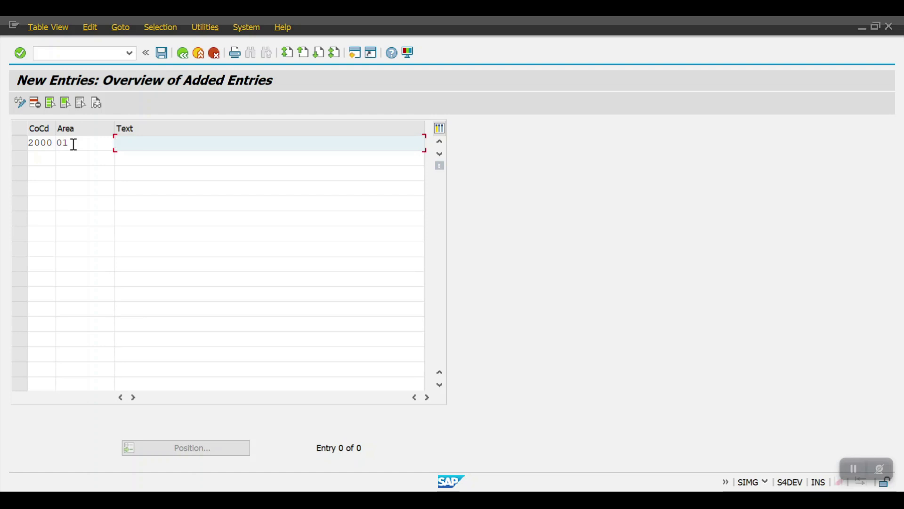
Describe dunning area 01 as "Every 10 Days Normal Customer Invoices".
type("Every 10 Days")
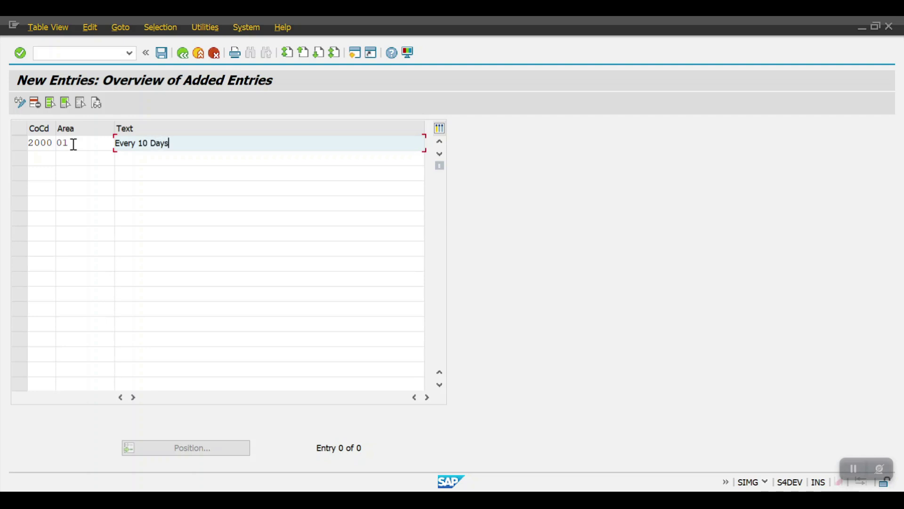
type(" Normal ")
type("P")
type("Customer ")
type("Invoices")
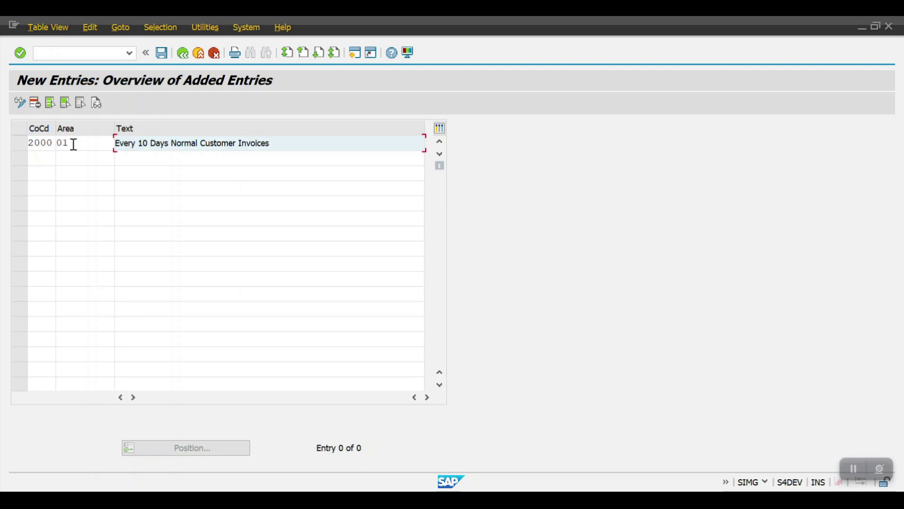
key("Return")
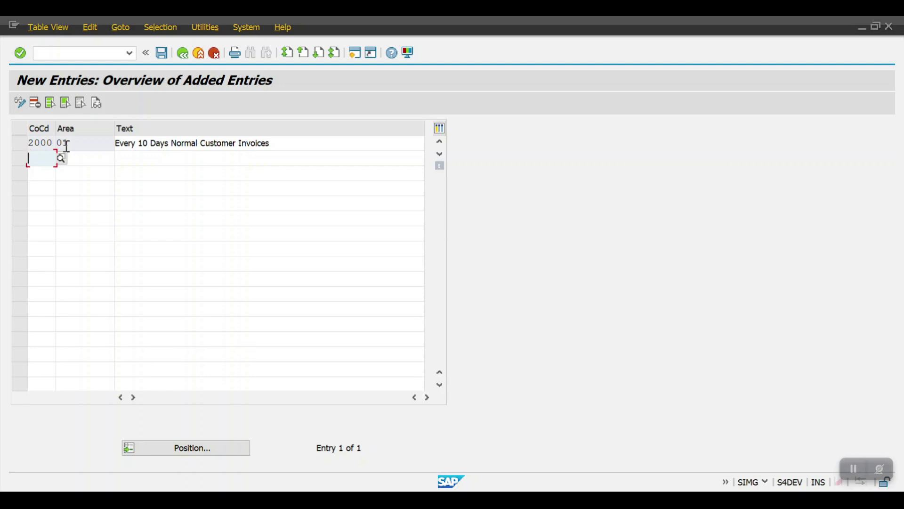
Add a second entry for company code 2000 with area 02 and the text "Special GL Postings".
type("2000")
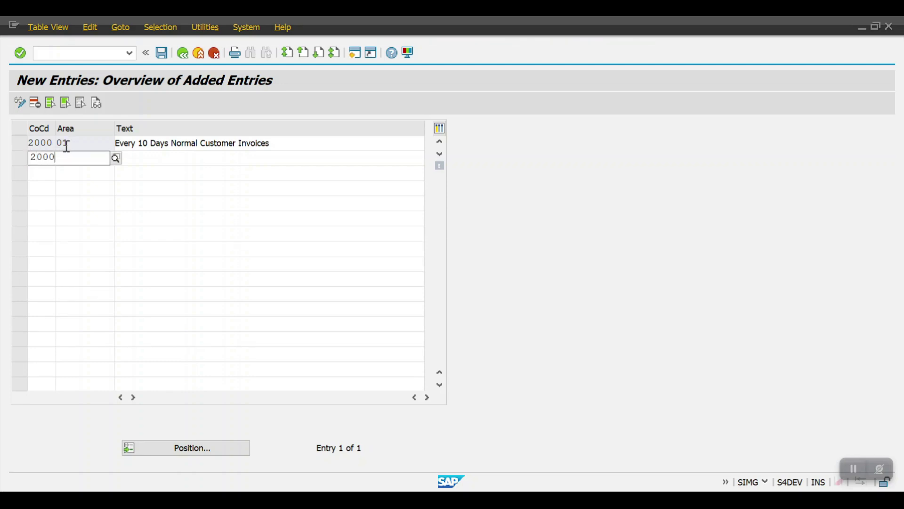
key("Down")
key("Tab")
type("02")
key("Tab")
type("Speci")
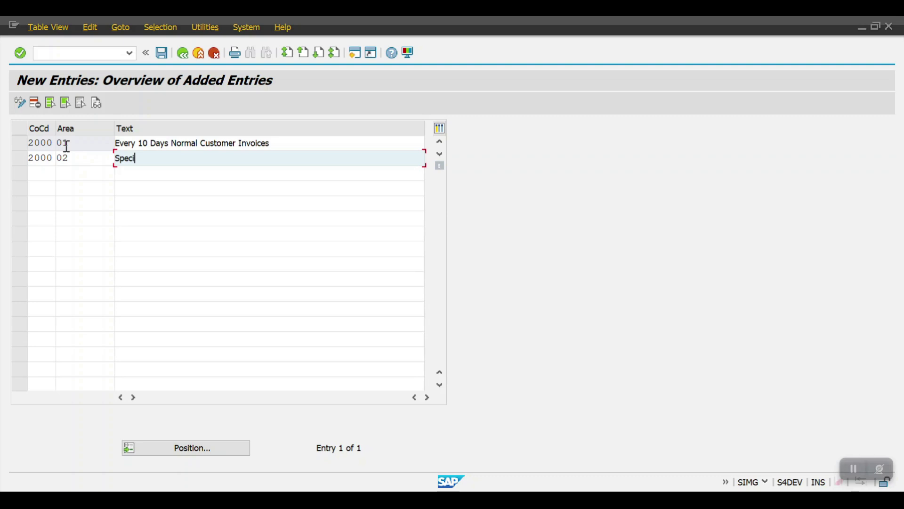
type("al GL Postings")
key("Return")
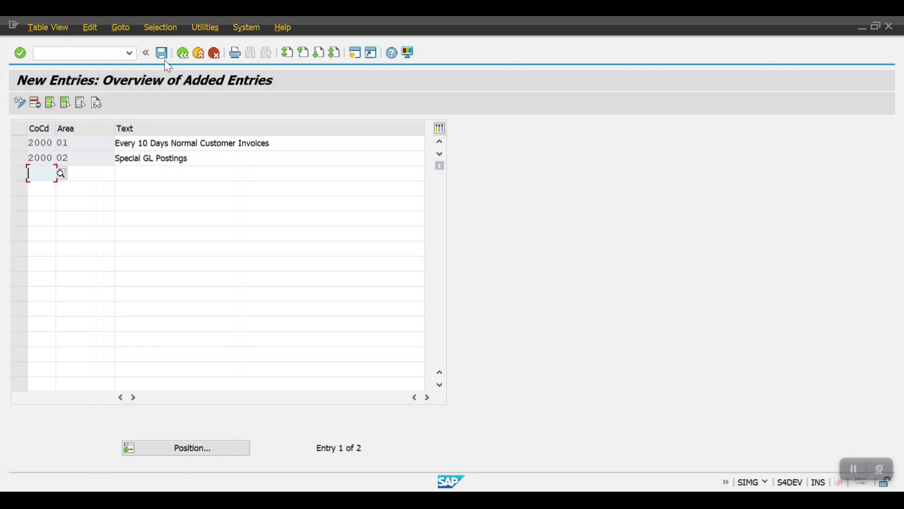
Save the new dunning areas under customizing request S4DK900964 and return to the implementation guide structure.
left_click(162, 53)
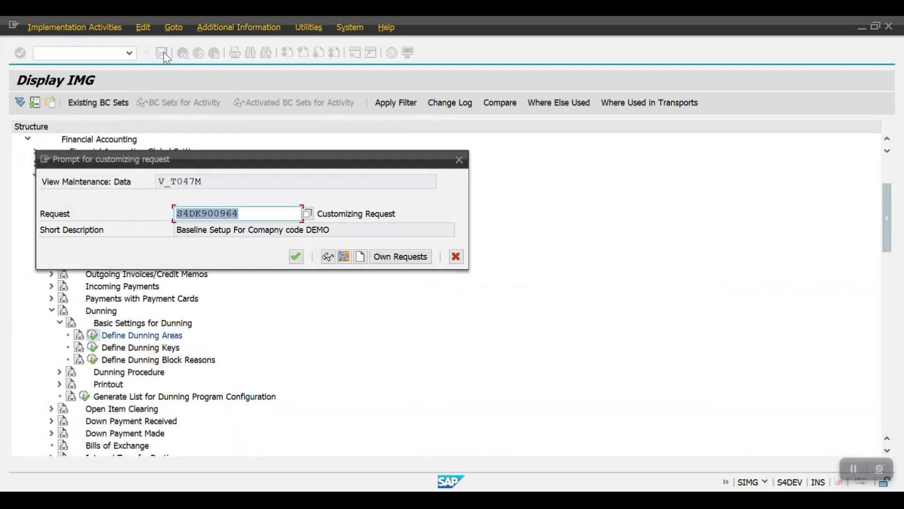
left_click(293, 256)
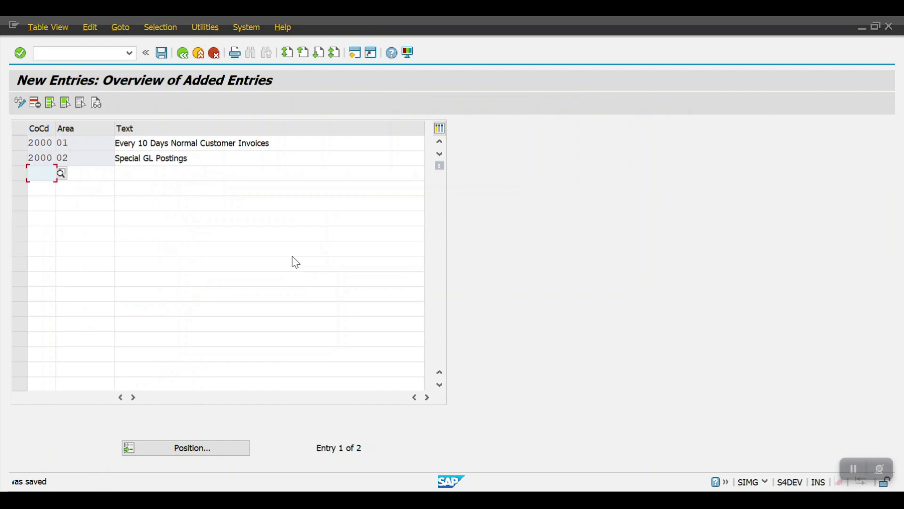
left_click(182, 53)
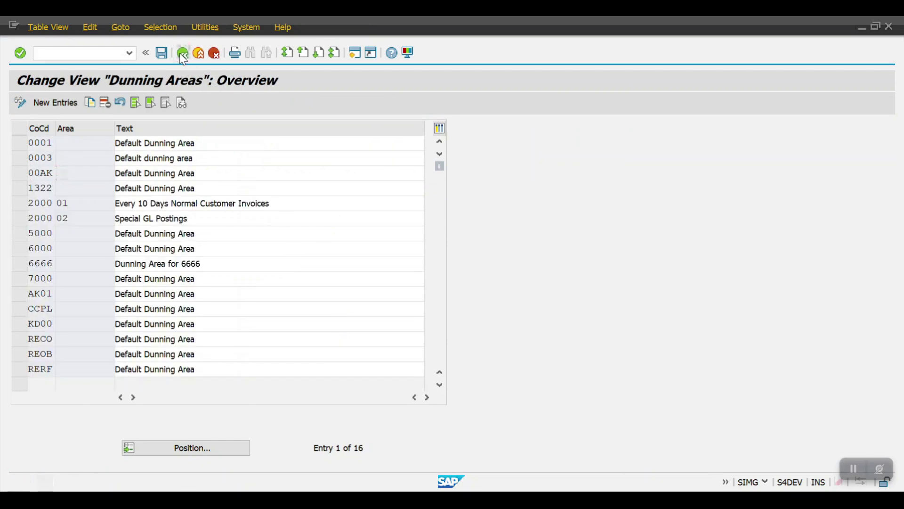
left_click(183, 54)
left_click(183, 53)
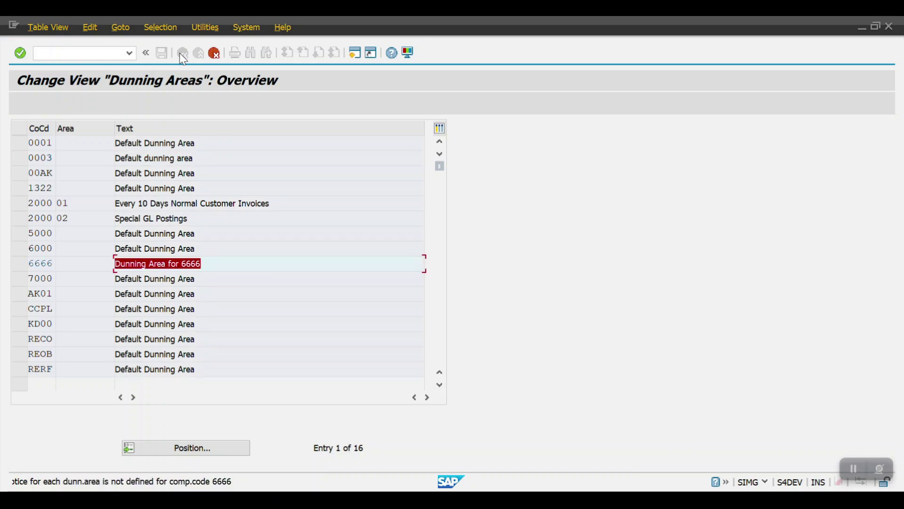
left_click(183, 53)
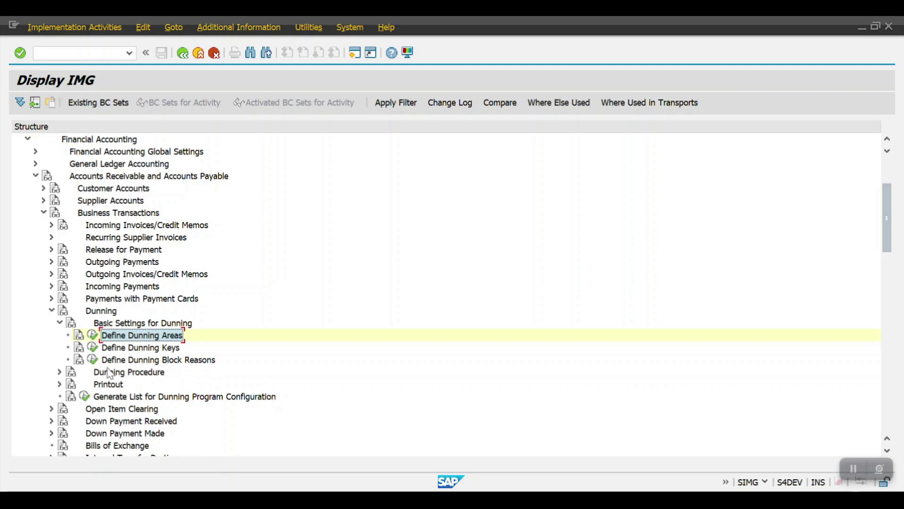
Add a new dunning block reason Z with the text "Customer Promise to make the Payment".
left_click(93, 359)
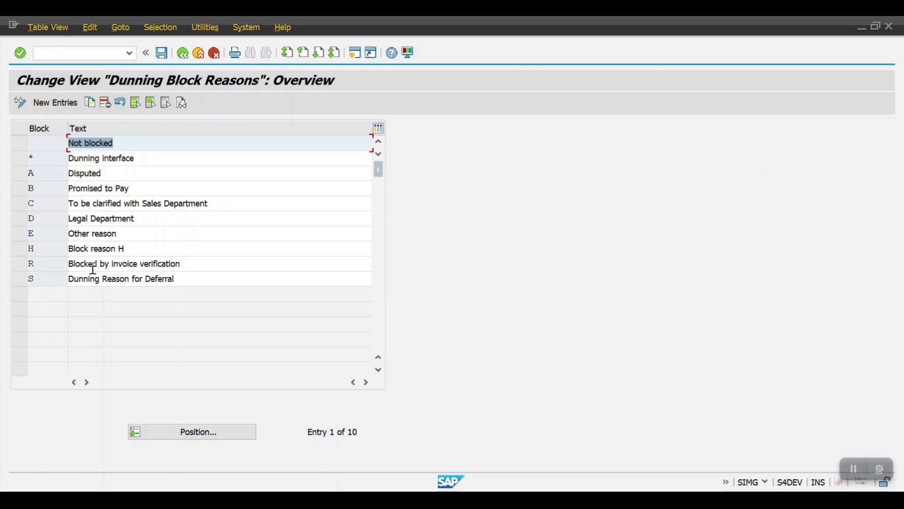
left_click(54, 104)
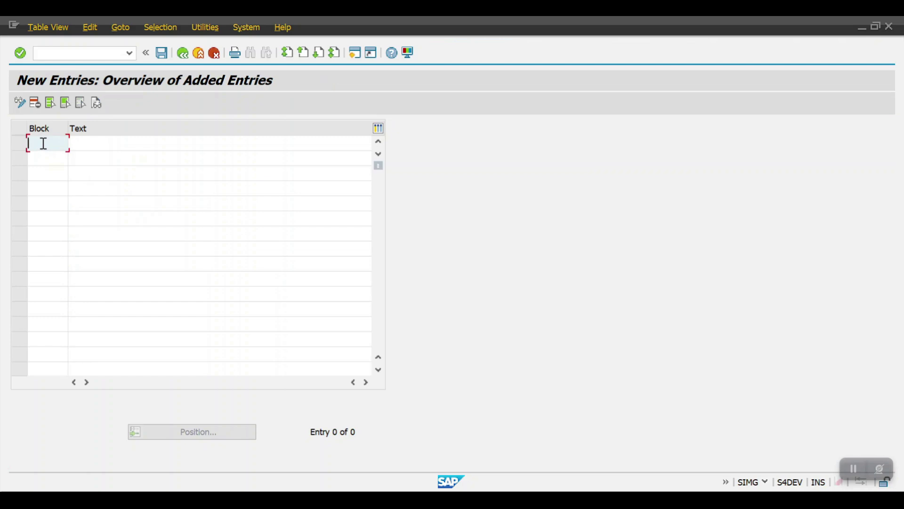
type("Z")
left_click(82, 144)
type("Custom")
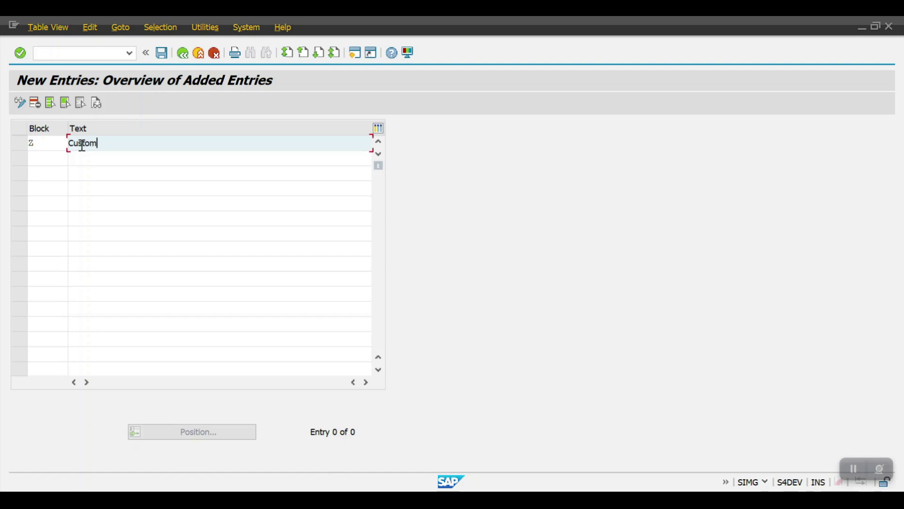
type("er Promise to make the Pay")
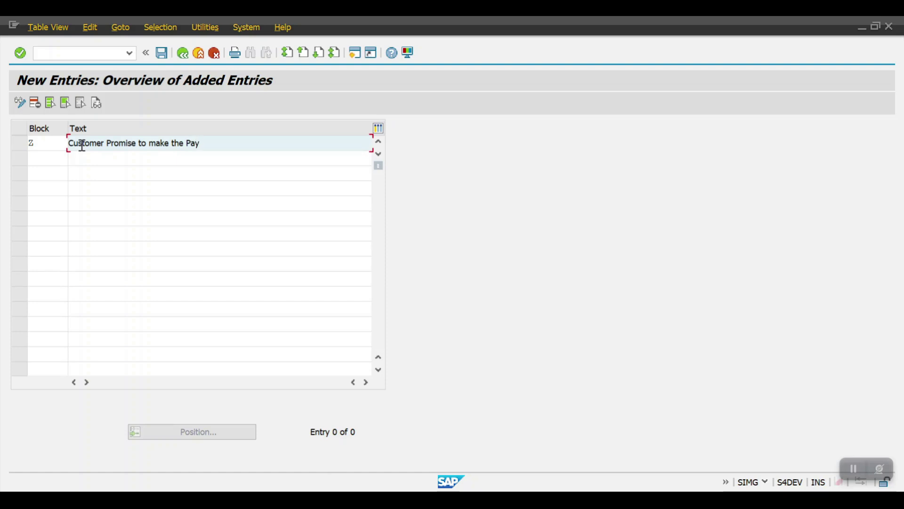
type("ment")
key("Return")
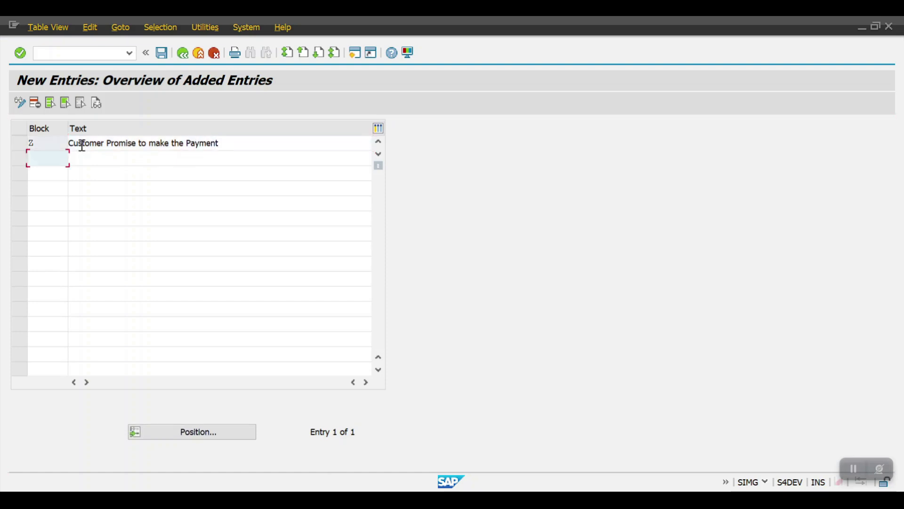
Save the new block reason under customizing request S4DK900964 and return to the implementation guide structure.
left_click(162, 52)
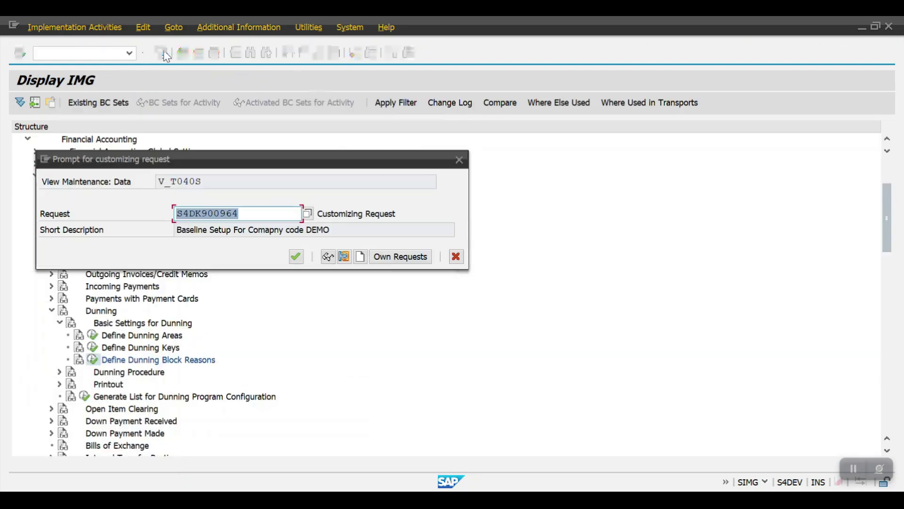
left_click(296, 256)
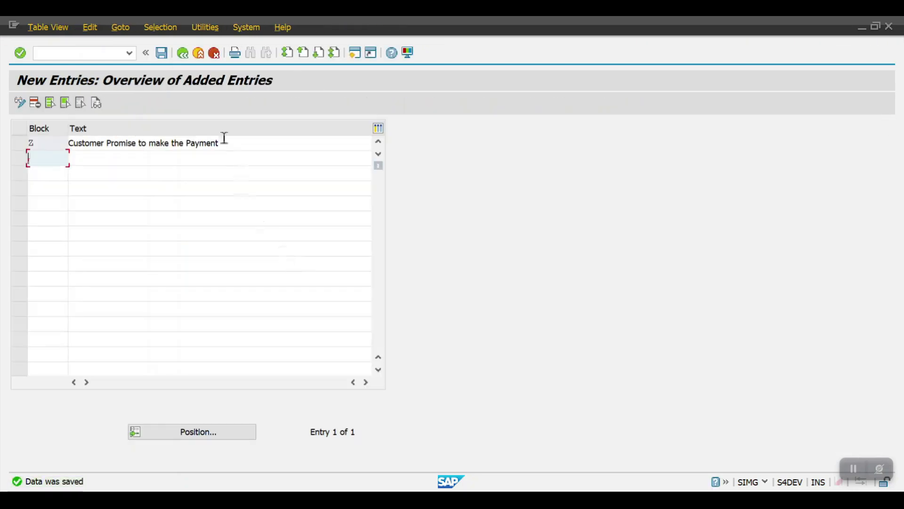
left_click(186, 55)
left_click(187, 55)
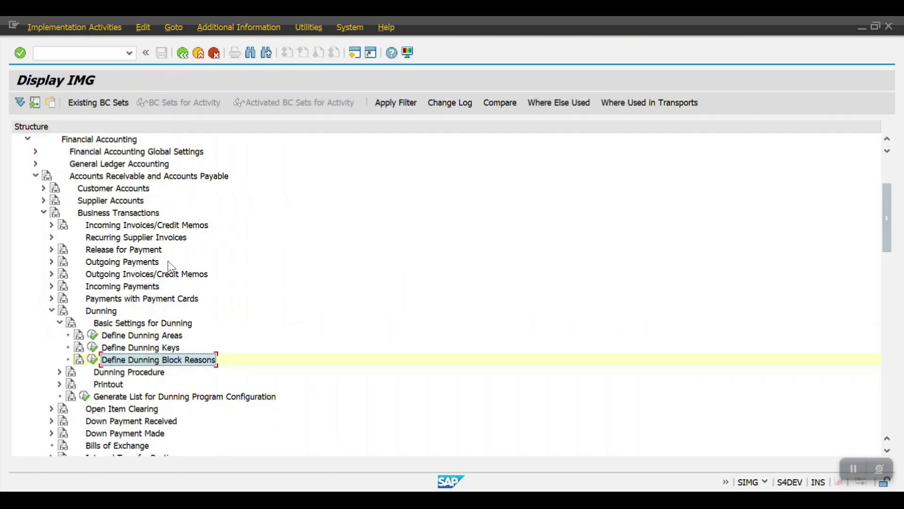
Open the Define Dunning Procedures activity and create a new dunning procedure with the key 2000.
scroll(170, 266, "down", 2)
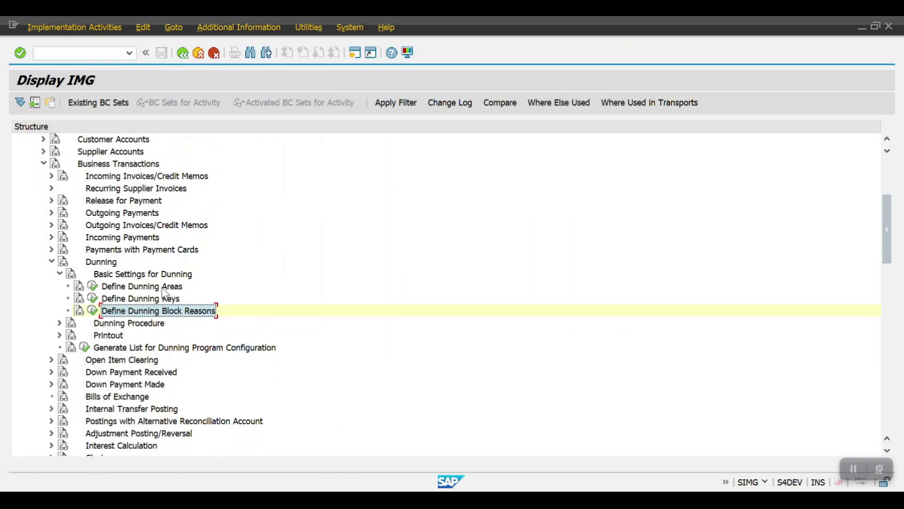
left_click(59, 323)
left_click(131, 337)
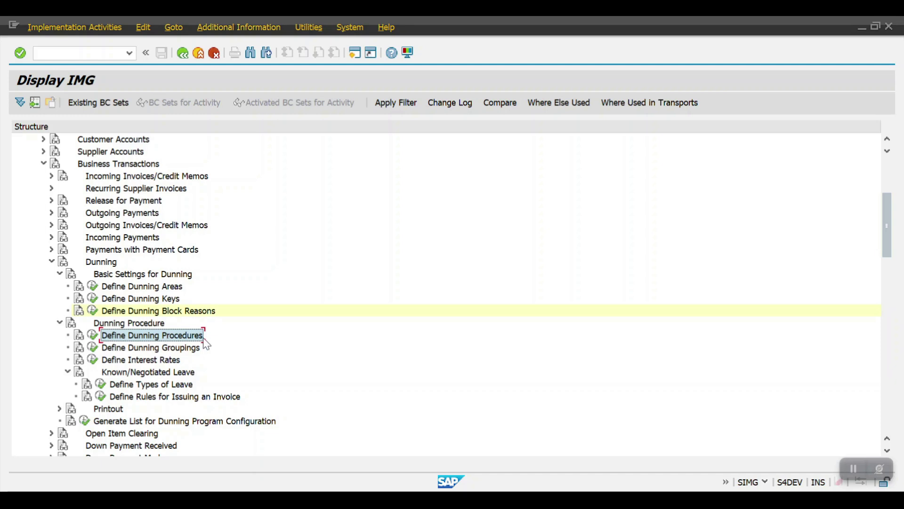
left_click(93, 335)
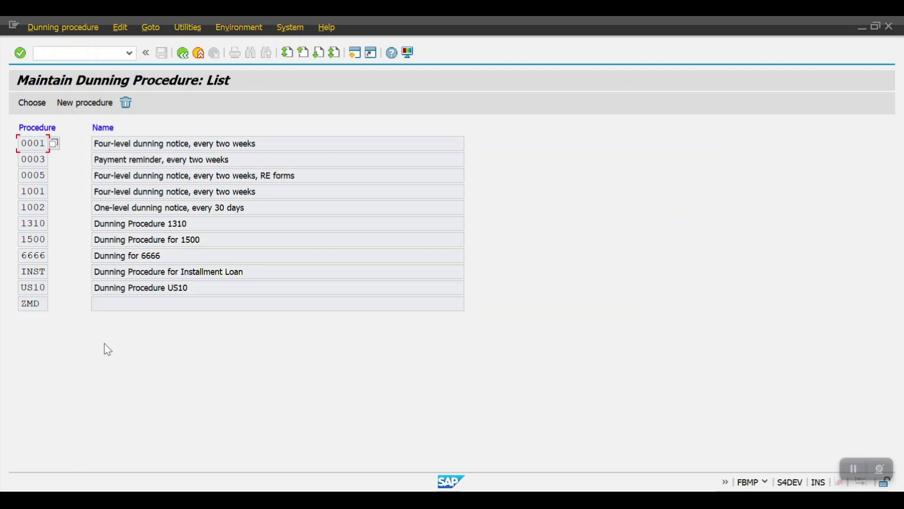
left_click(84, 107)
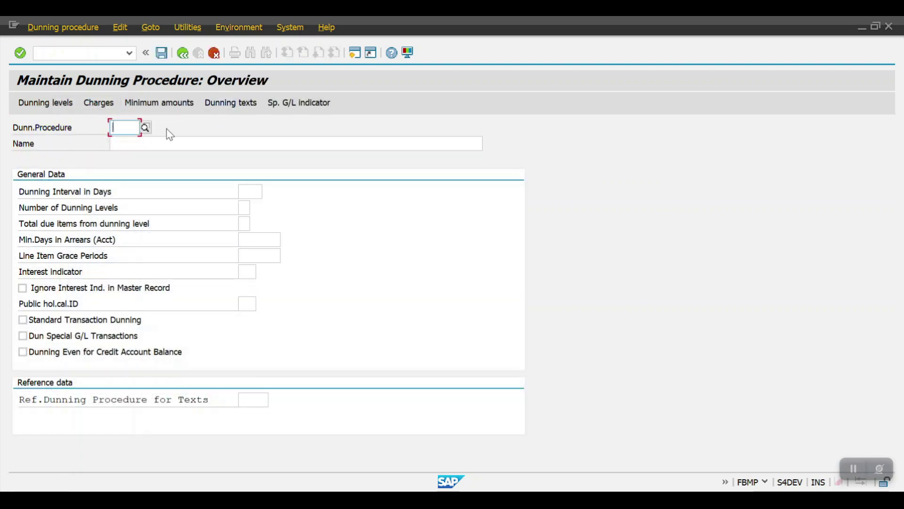
type("2000")
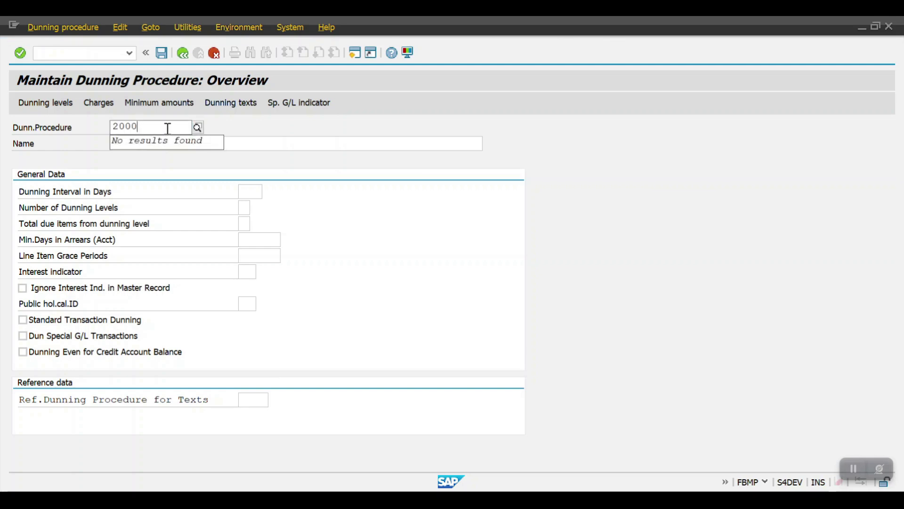
key("Return")
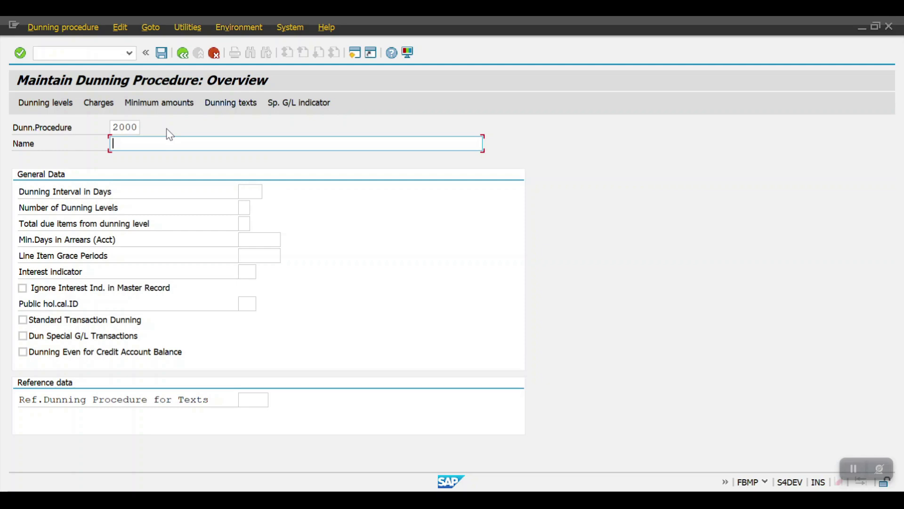
Name dunning procedure 2000 "For Every 10 days Normal Customer Postings".
type("For Eve")
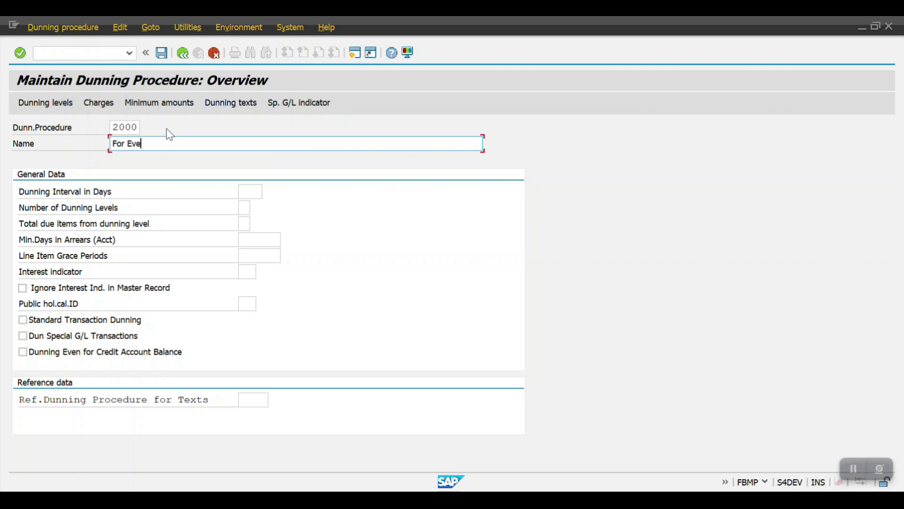
type("ry 10 days Normal Cu")
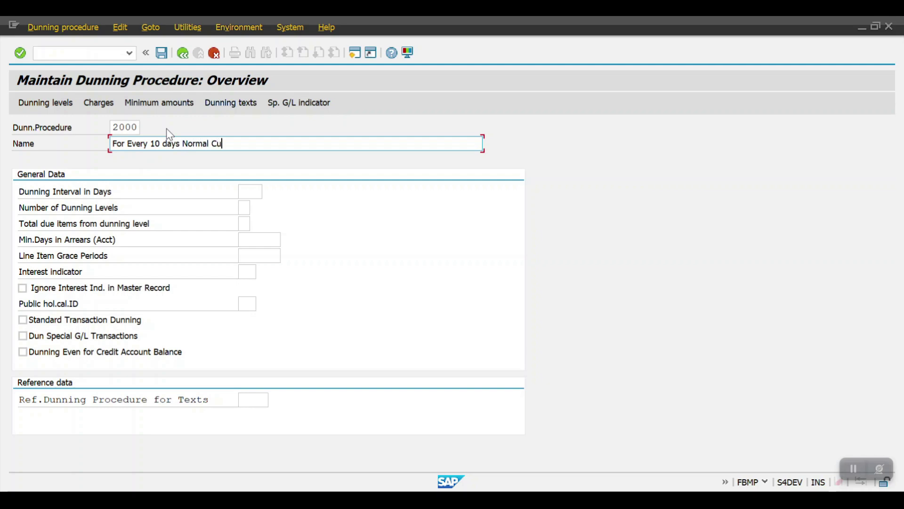
type("stomer Postings")
key("Return")
key("Return")
key("Return")
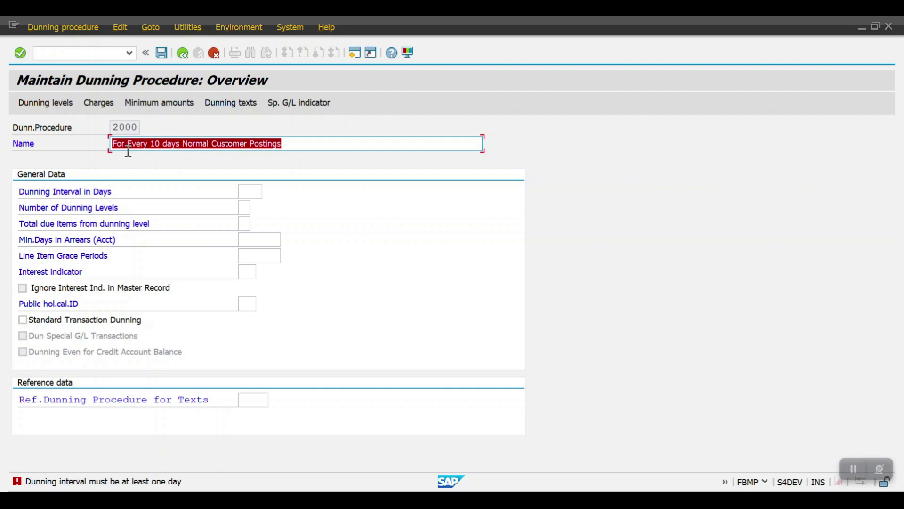
Set the procedure's dunning interval to 10 days and its number of dunning levels to 4.
left_click(242, 191)
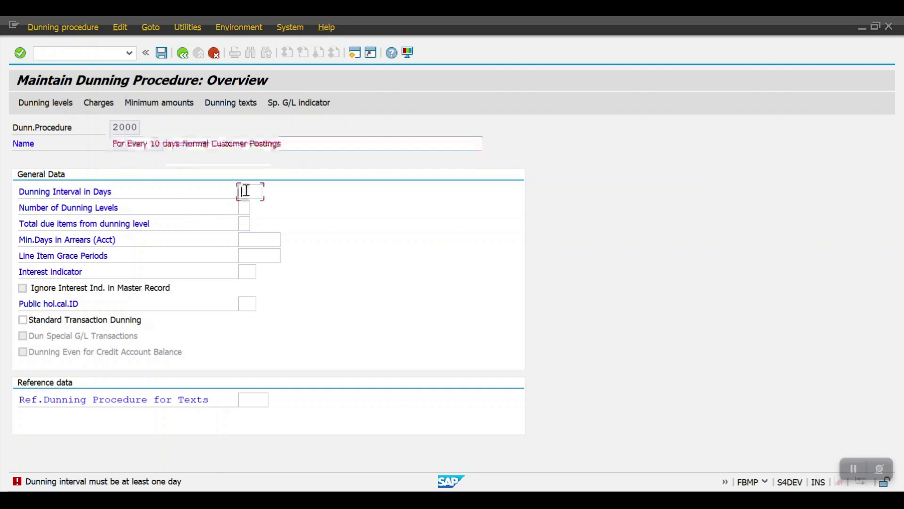
type("10")
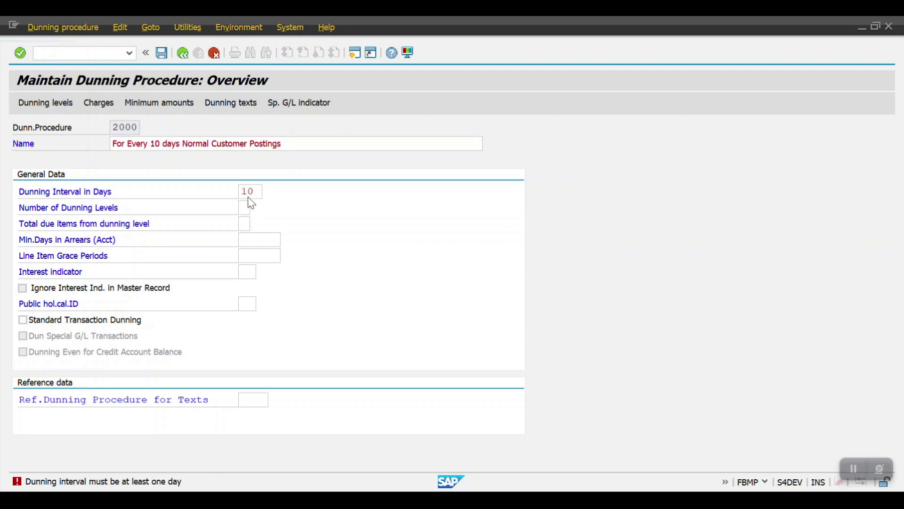
key("Return")
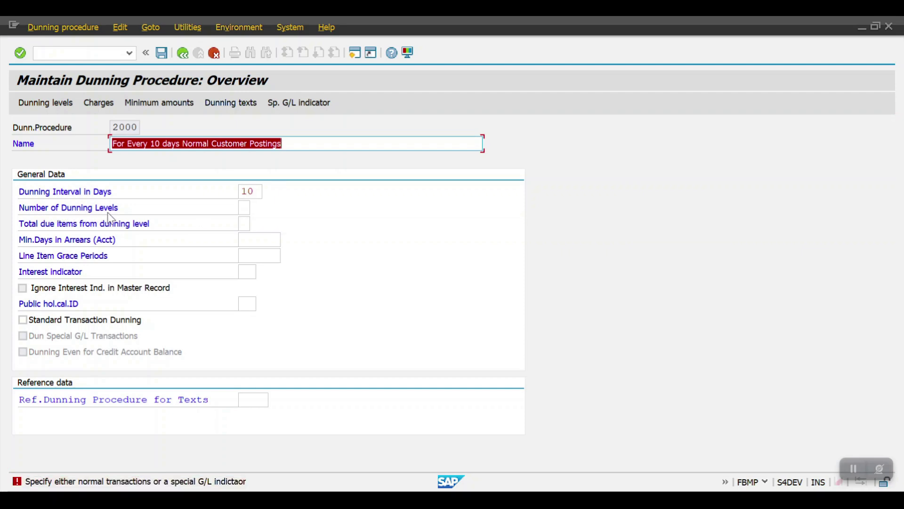
left_click(243, 208)
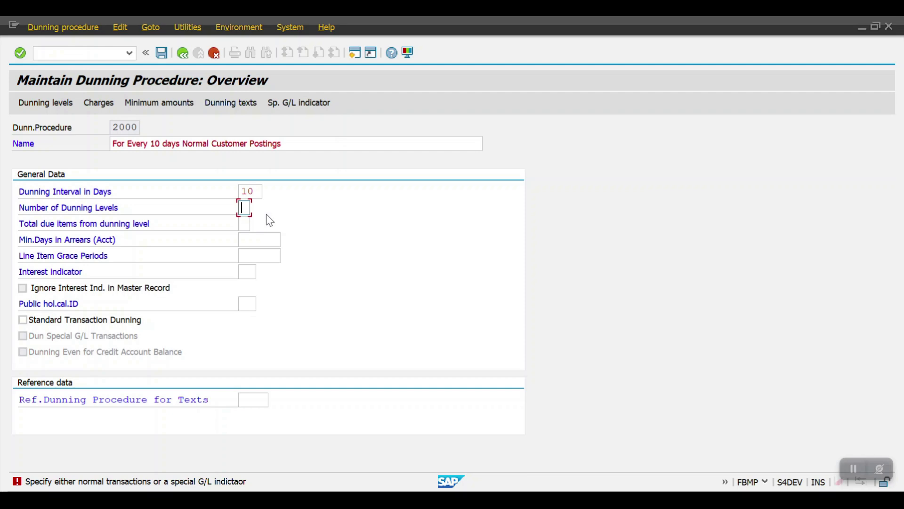
type("4")
key("Return")
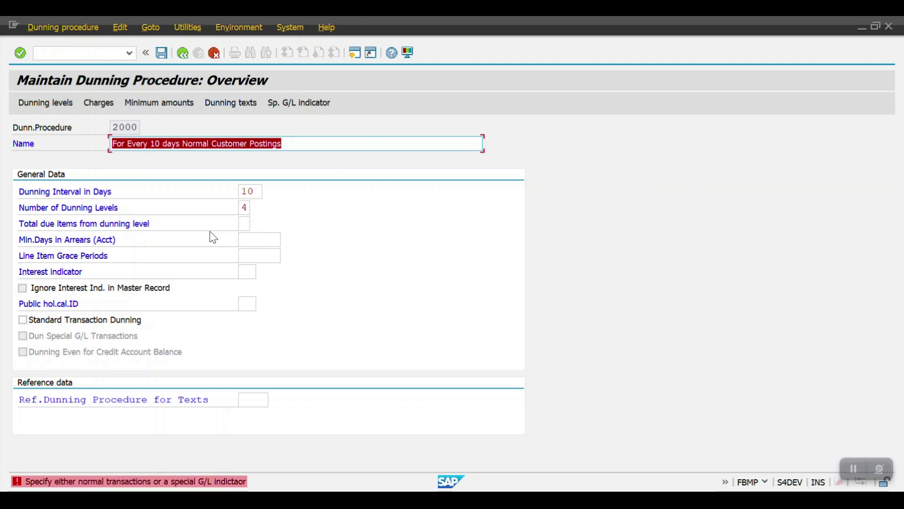
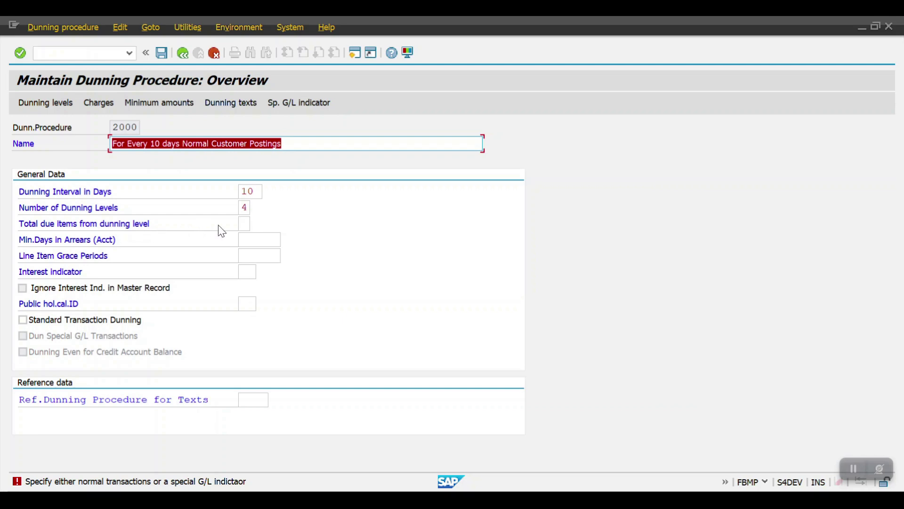
Total due items from dunning level 4 and set the line item grace period to 2 days, leaving minimum days in arrears empty.
left_click(249, 226)
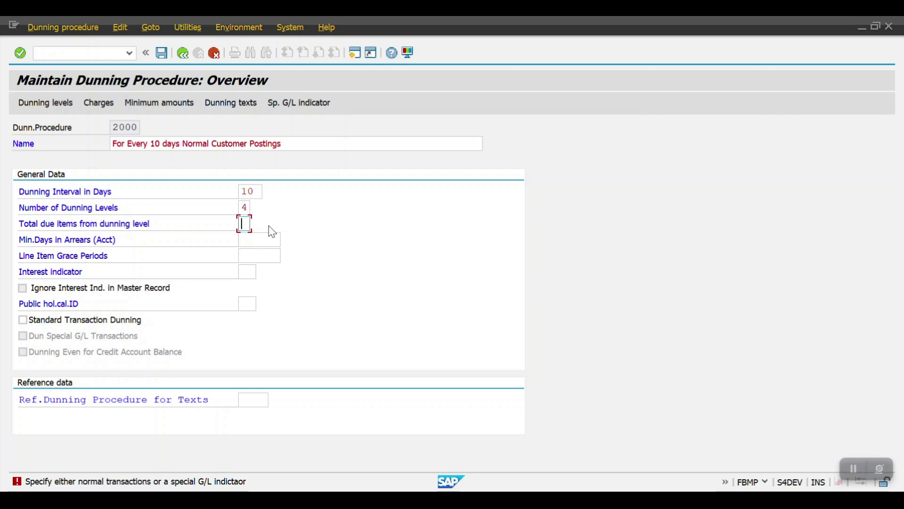
type("4")
left_click(256, 240)
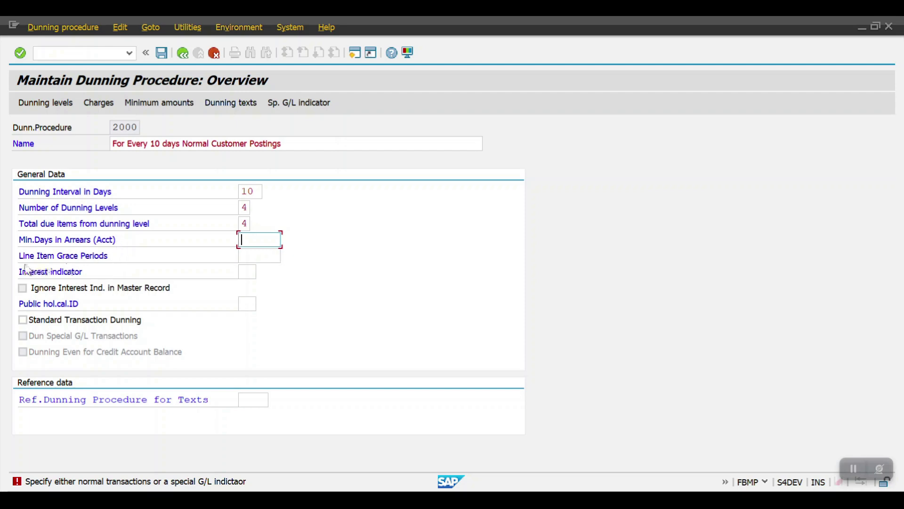
left_click(255, 253)
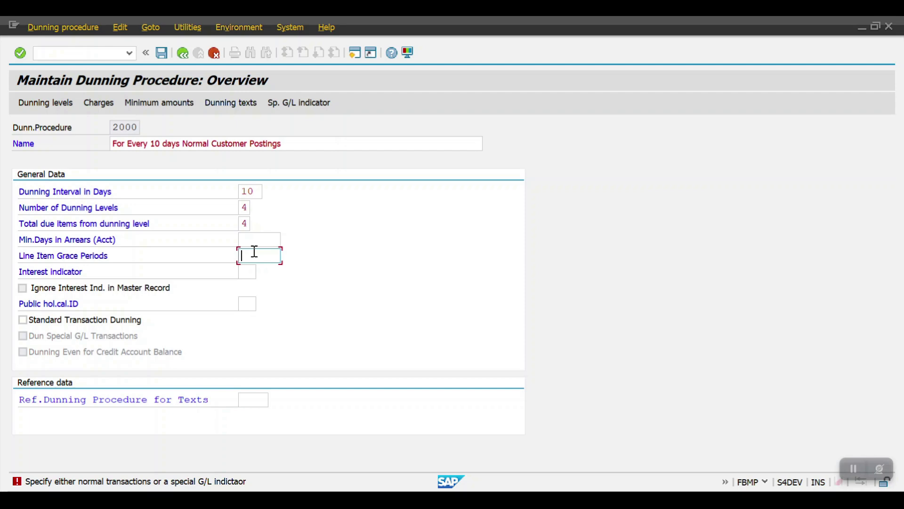
type("2")
key("Return")
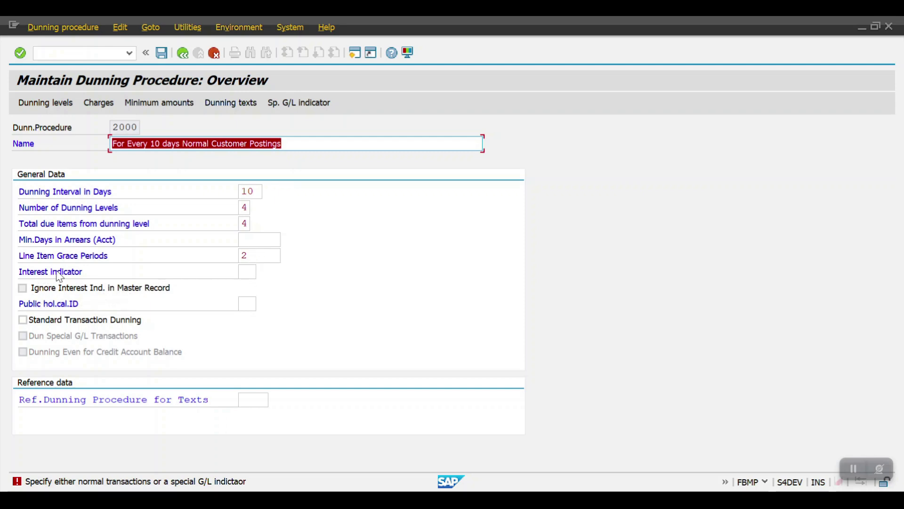
Find India in the public holiday calendar list and assign its ID IN to the dunning procedure.
left_click(248, 272)
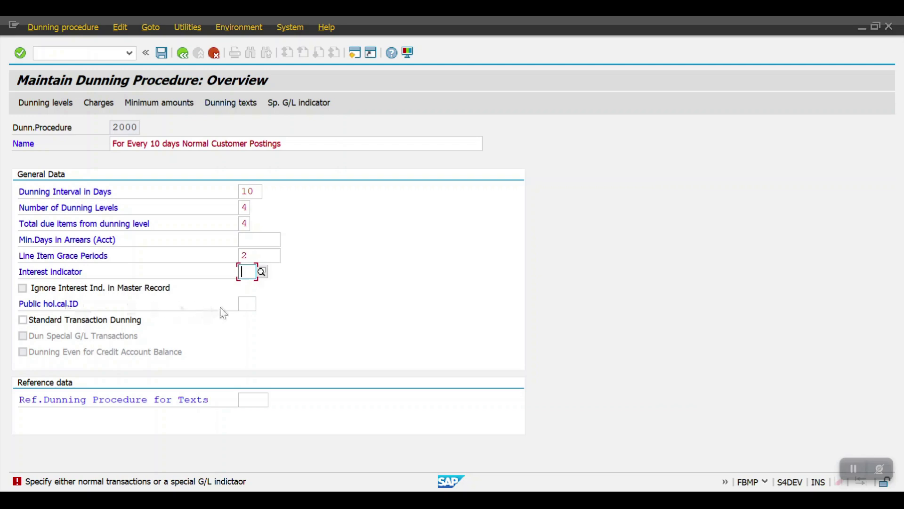
left_click(245, 304)
key("F4")
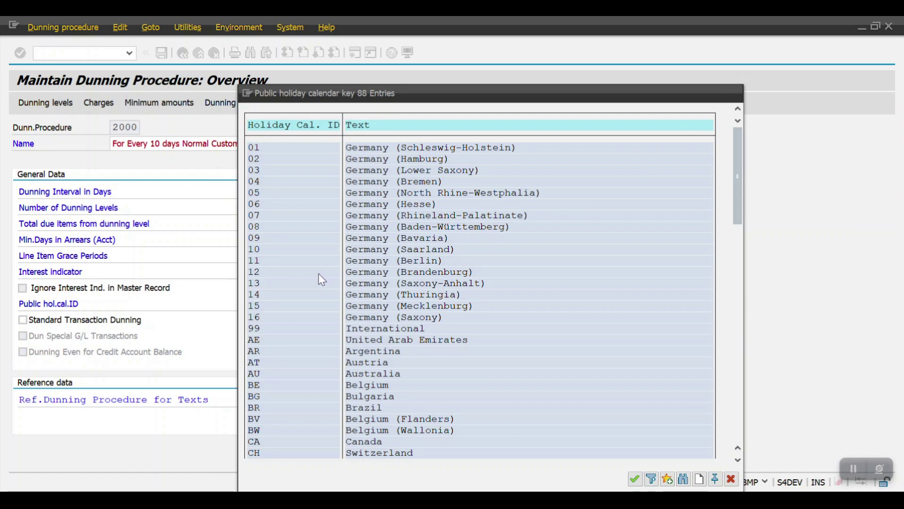
key("ctrl+f")
type("indian")
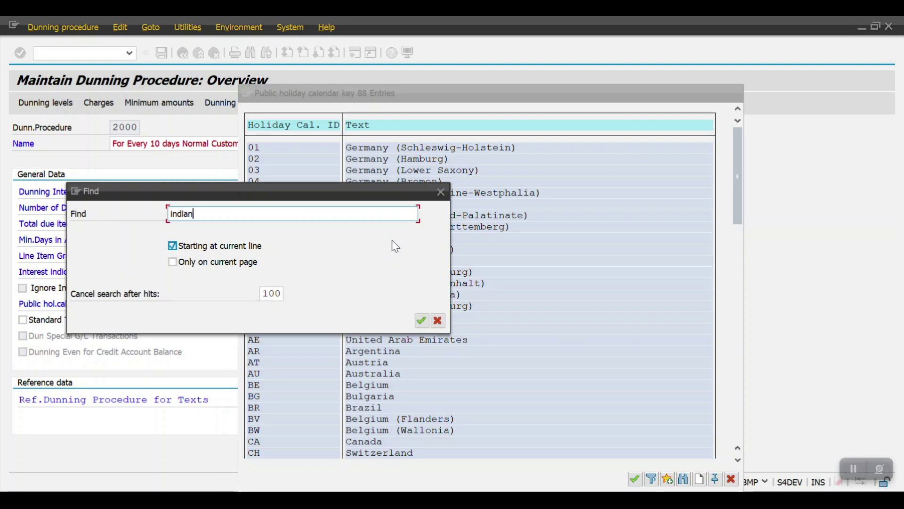
key("Return")
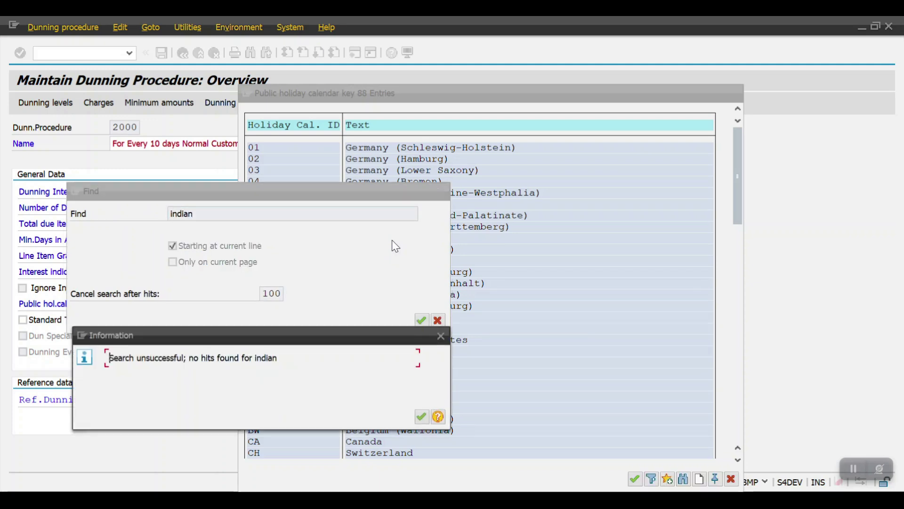
key("Return")
type("india")
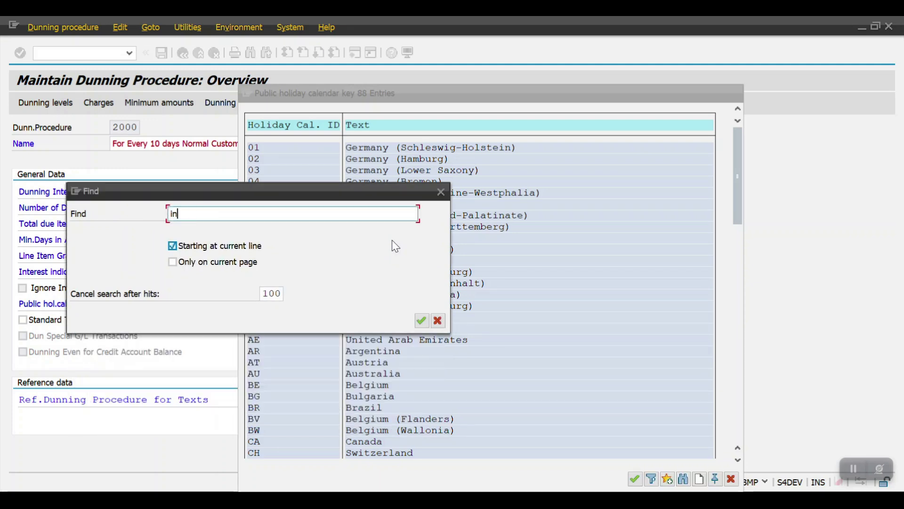
key("Return")
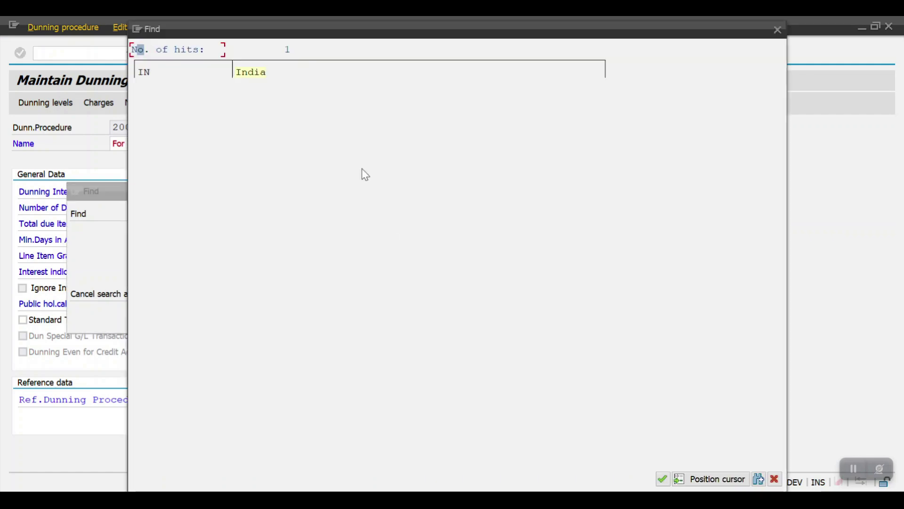
double_click(156, 70)
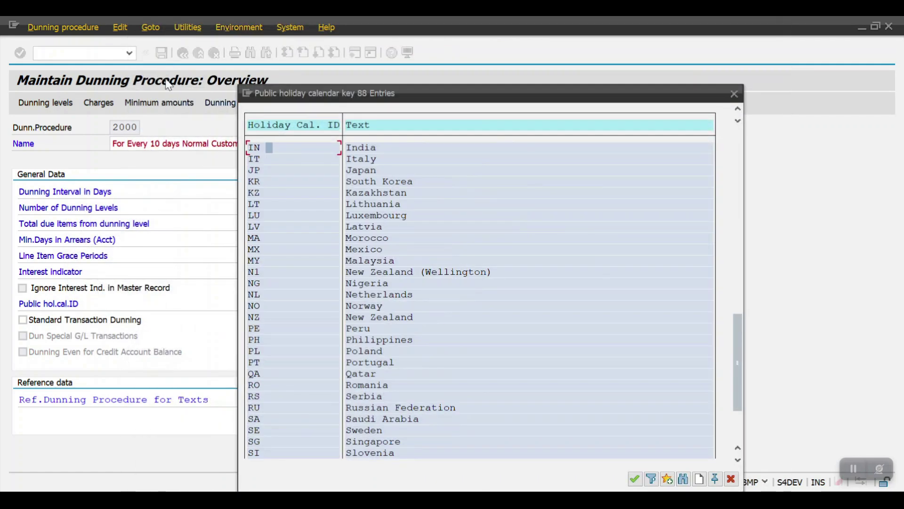
double_click(284, 147)
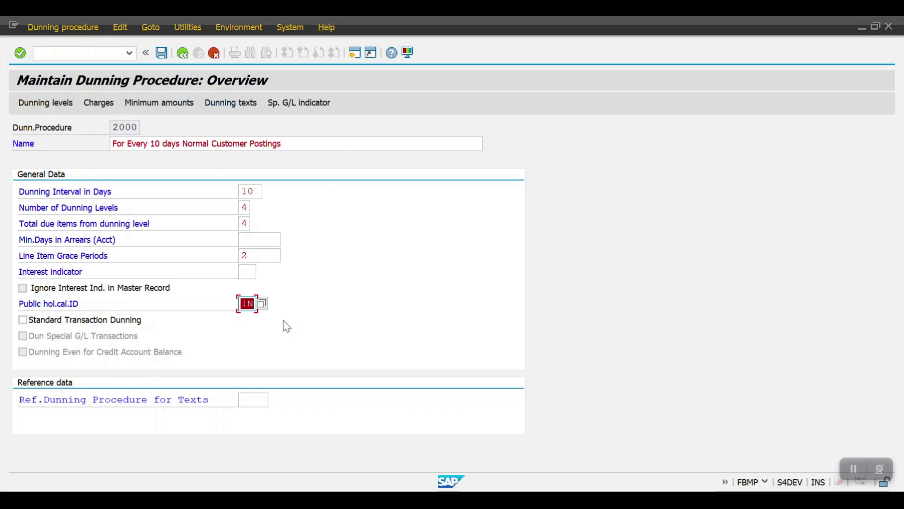
Enable Standard Transaction Dunning and Dunning Even for Credit Account Balance for dunning procedure 2000.
left_click(38, 323)
left_click(38, 322)
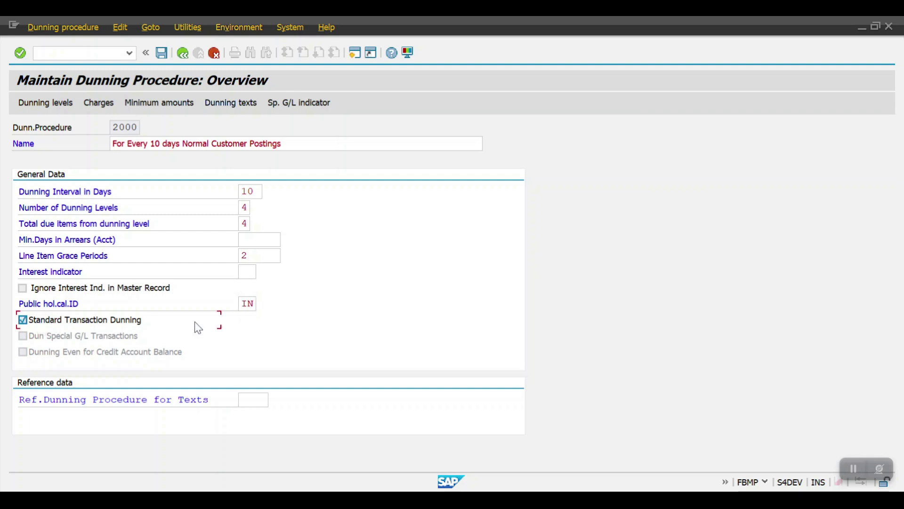
key("Return")
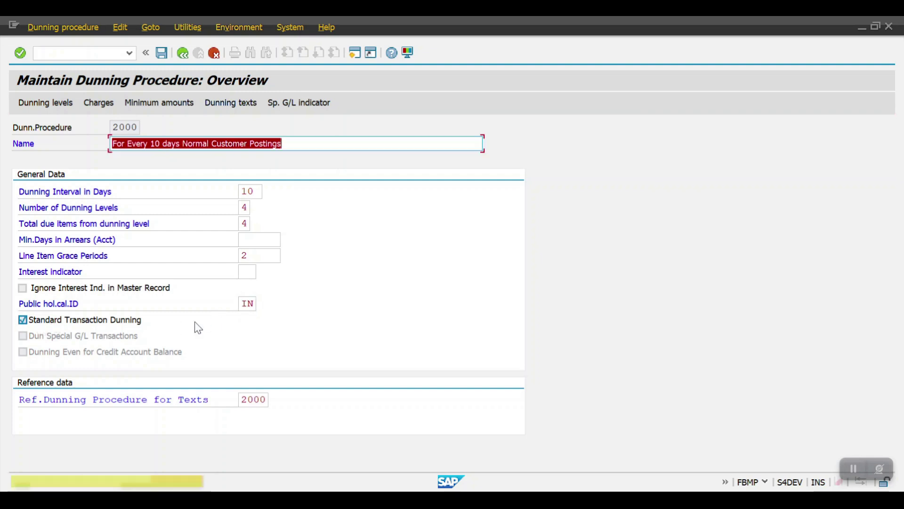
key("Return")
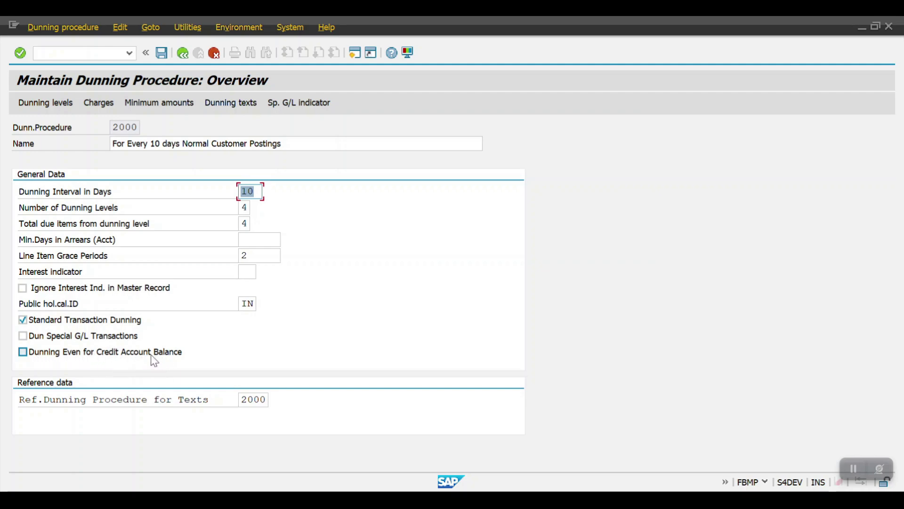
left_click(73, 353)
Set the days in arrears for dunning levels 2, 3 and 4 to 12, 22 and 32.
left_click(42, 106)
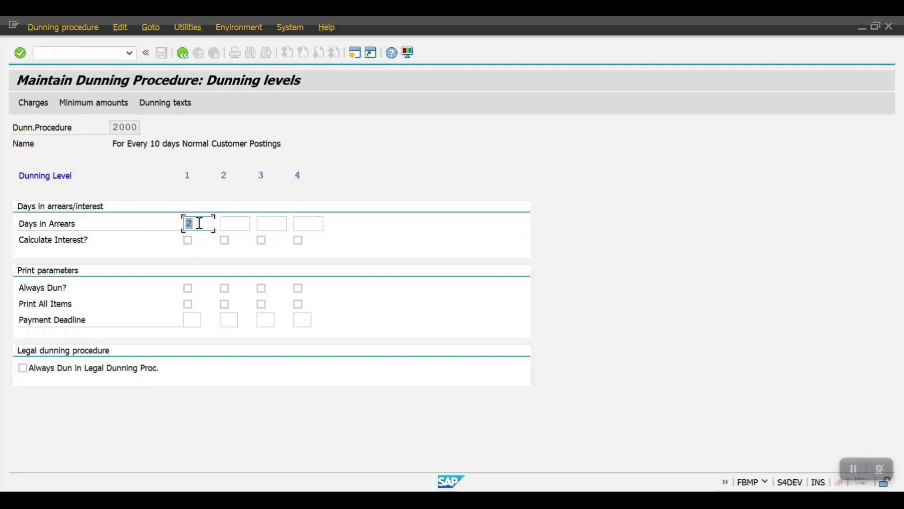
left_click(238, 222)
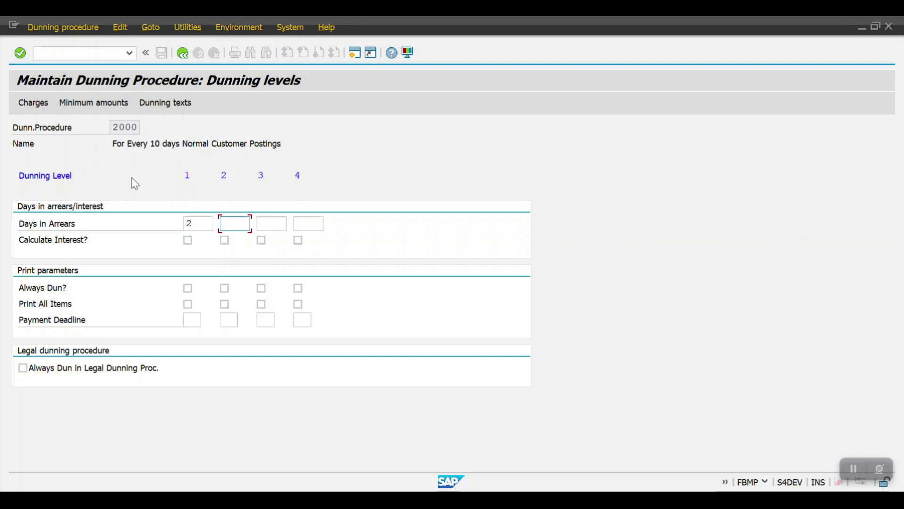
left_click(183, 54)
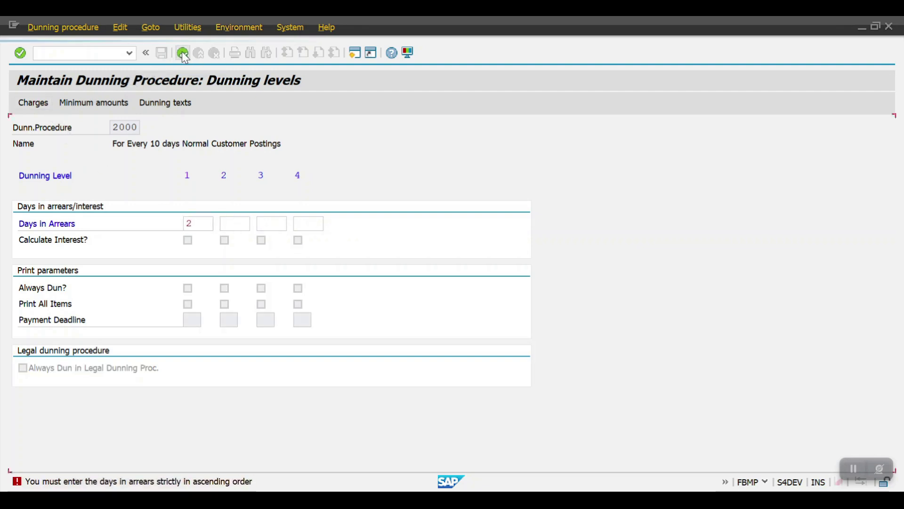
left_click(183, 54)
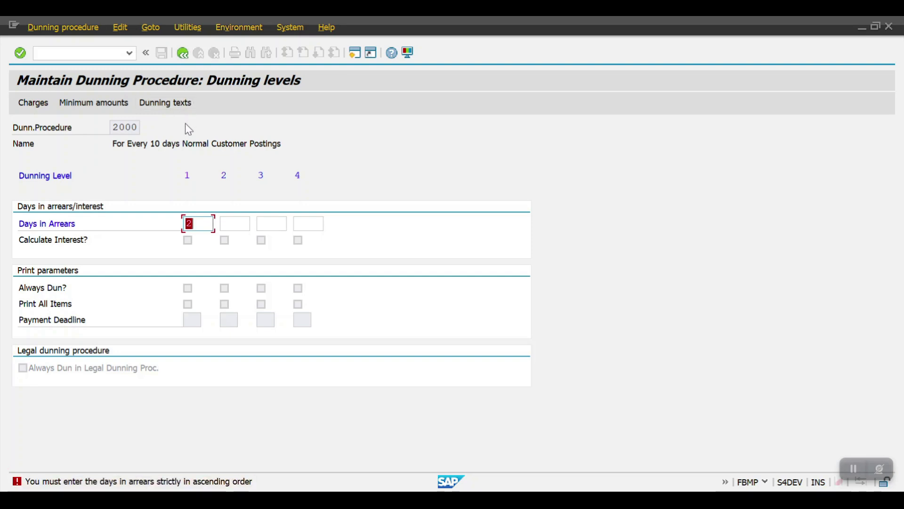
left_click(238, 222)
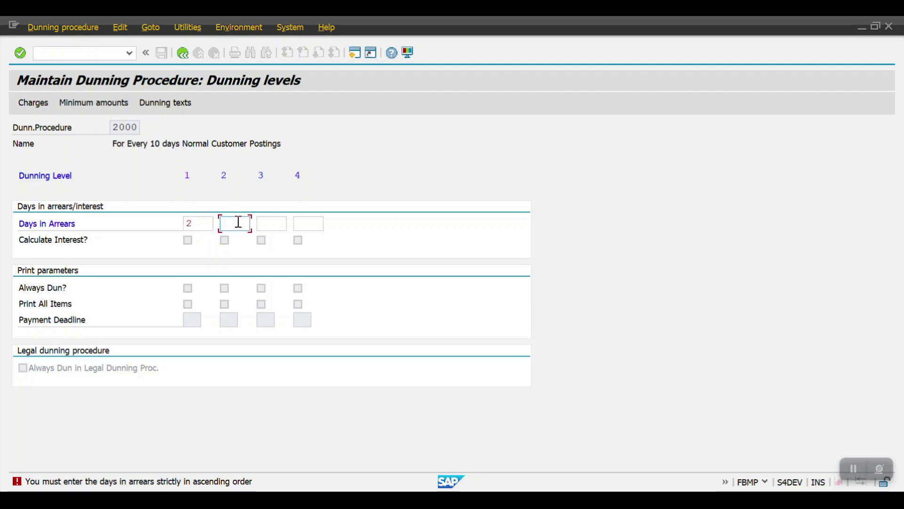
type("12")
left_click(276, 227)
type("22")
left_click(306, 224)
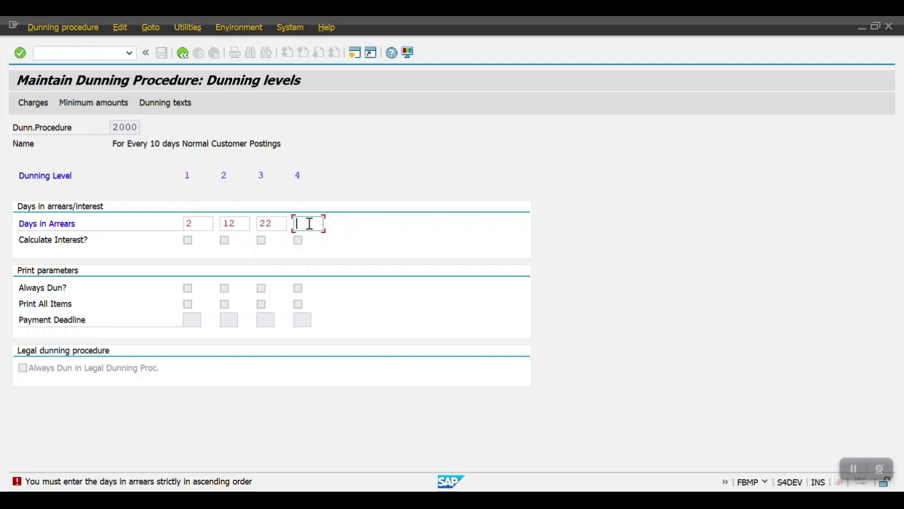
type("32")
key("Return")
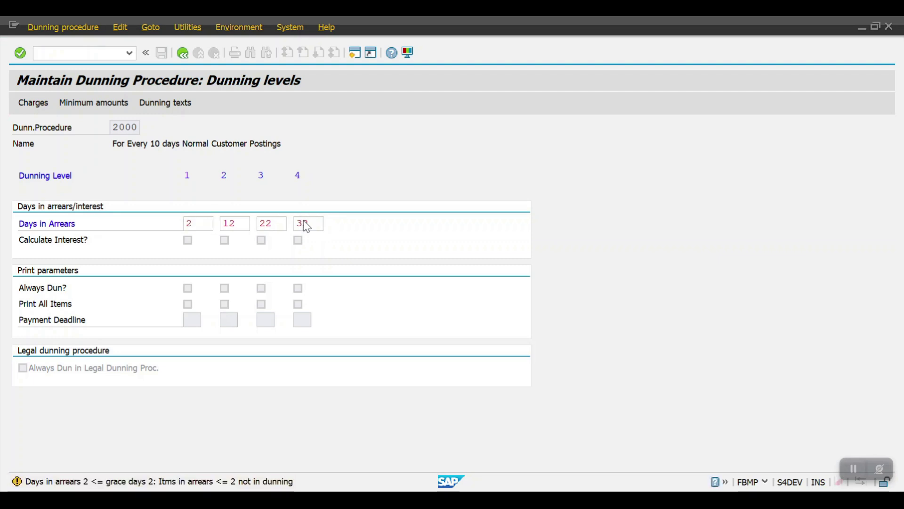
Set the procedure's minimum days in arrears for the account to 2 in the overview.
key("F3")
left_click(259, 243)
type("2")
key("Return")
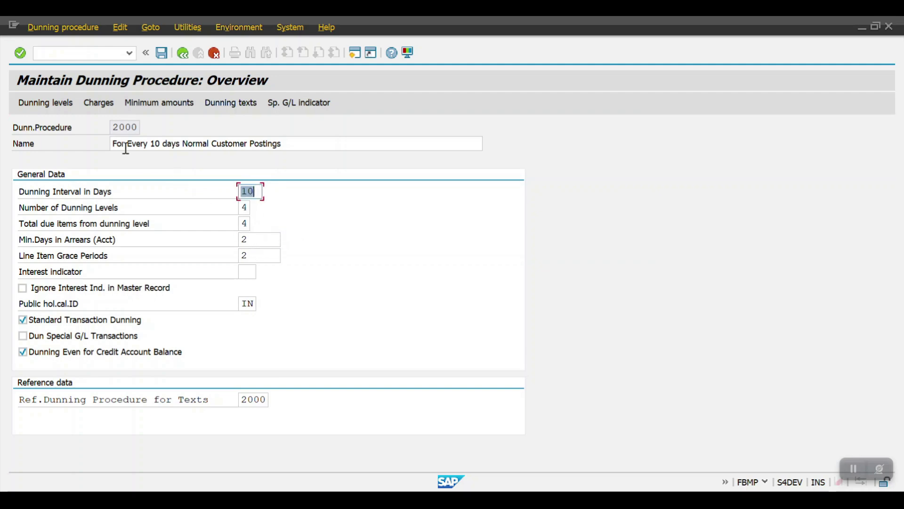
Reopen the dunning levels and review the days in arrears of levels 2, 3 and 4.
left_click(49, 103)
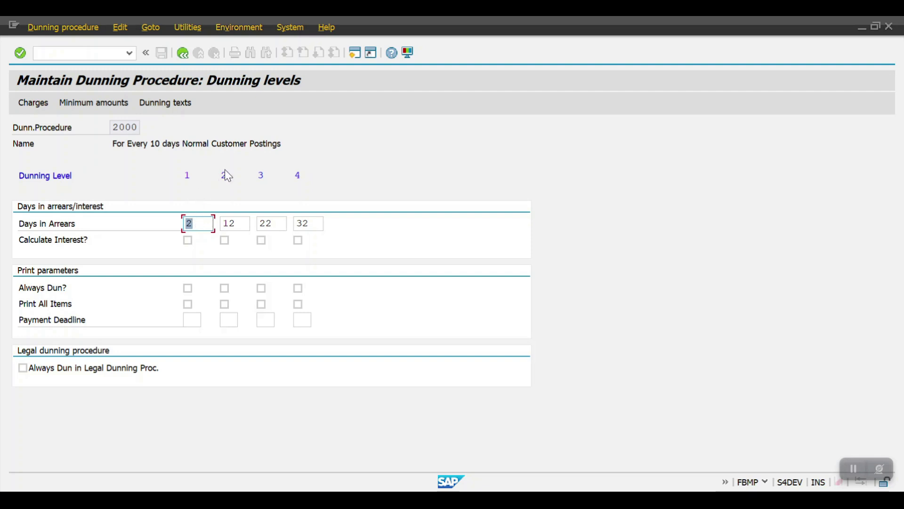
left_click(238, 223)
left_click_drag(238, 223, 221, 225)
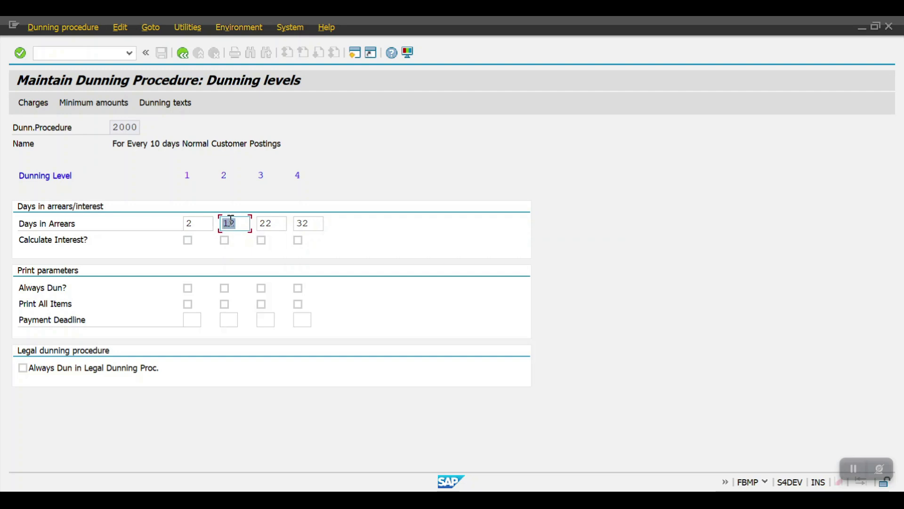
left_click(277, 224)
left_click_drag(277, 223, 261, 222)
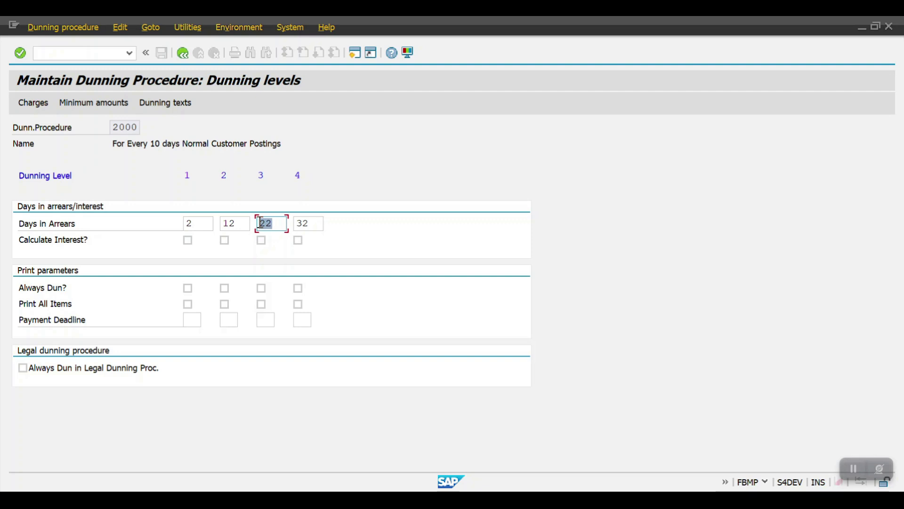
left_click(312, 223)
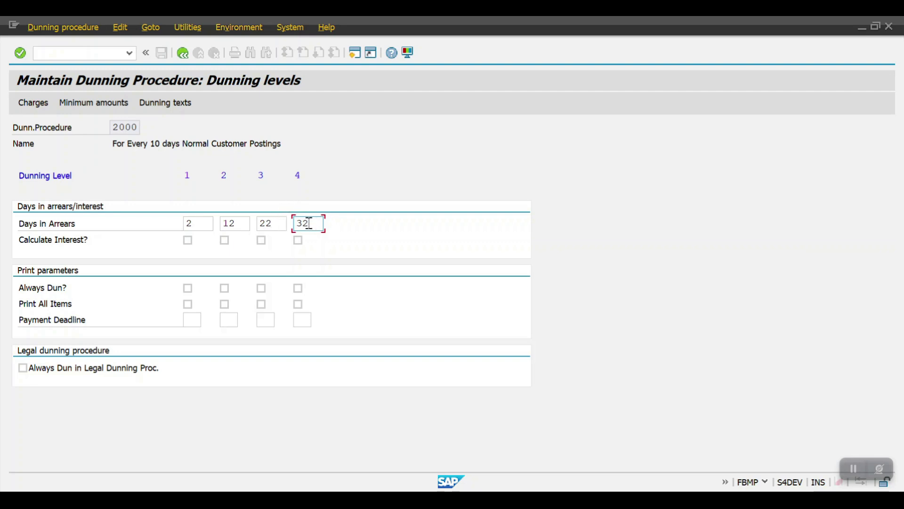
left_click(190, 241)
left_click(226, 242)
left_click(189, 242)
left_click(224, 241)
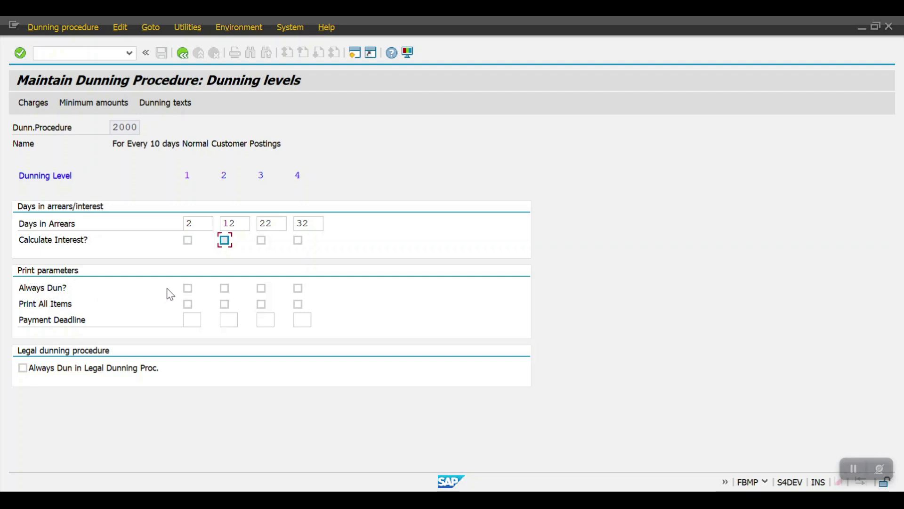
Enable Always Dun and Print All Items for all four dunning levels.
left_click(189, 289)
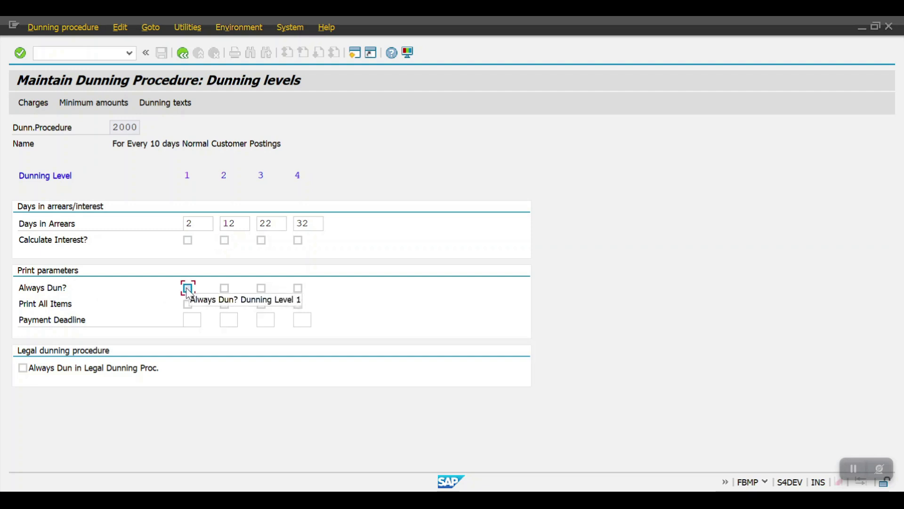
left_click(225, 288)
left_click(262, 288)
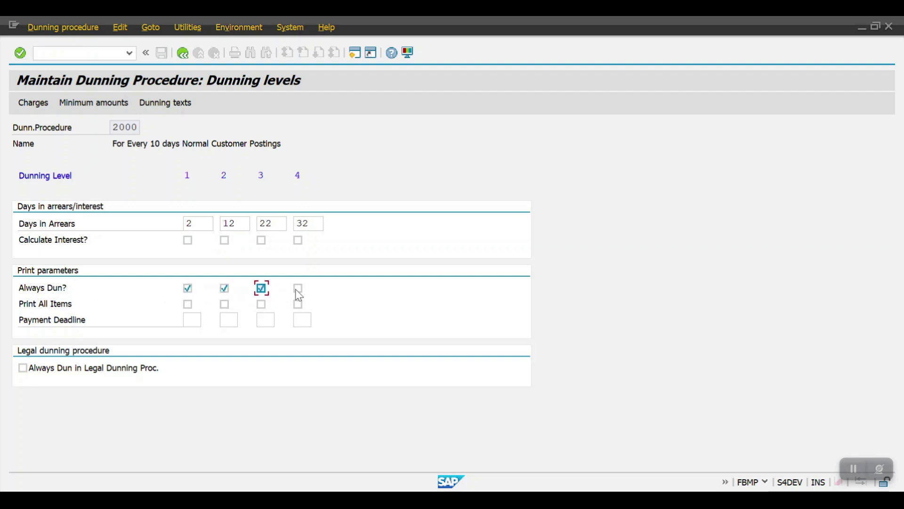
left_click(298, 288)
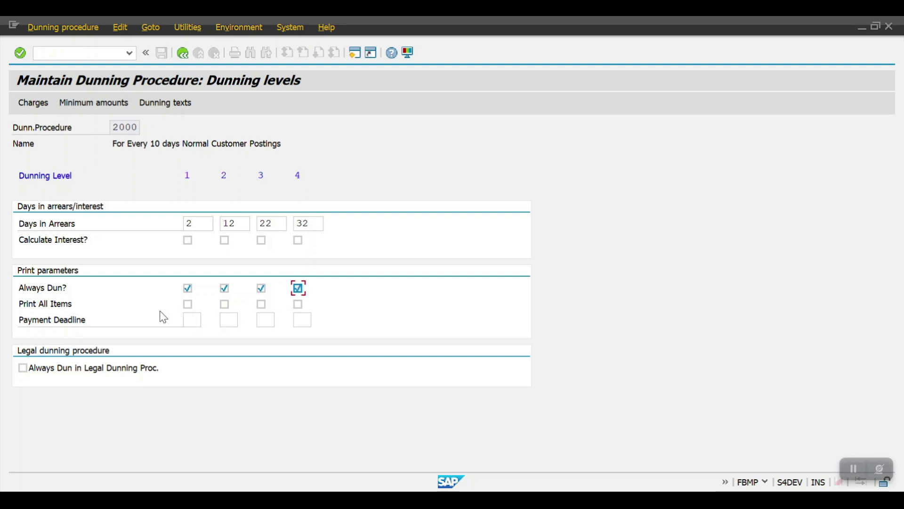
left_click(188, 303)
left_click(226, 304)
left_click(261, 304)
left_click(298, 304)
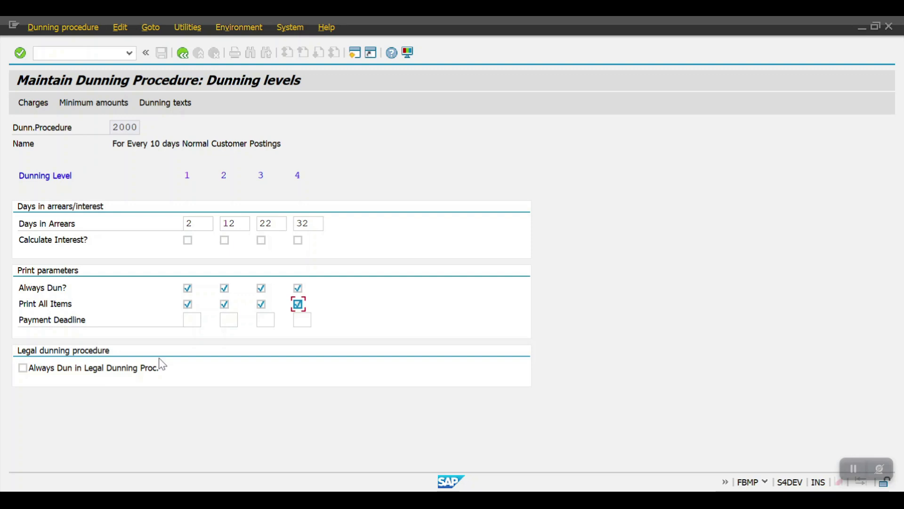
Open the procedure's dunning charges for maintenance in currency USD.
left_click(40, 112)
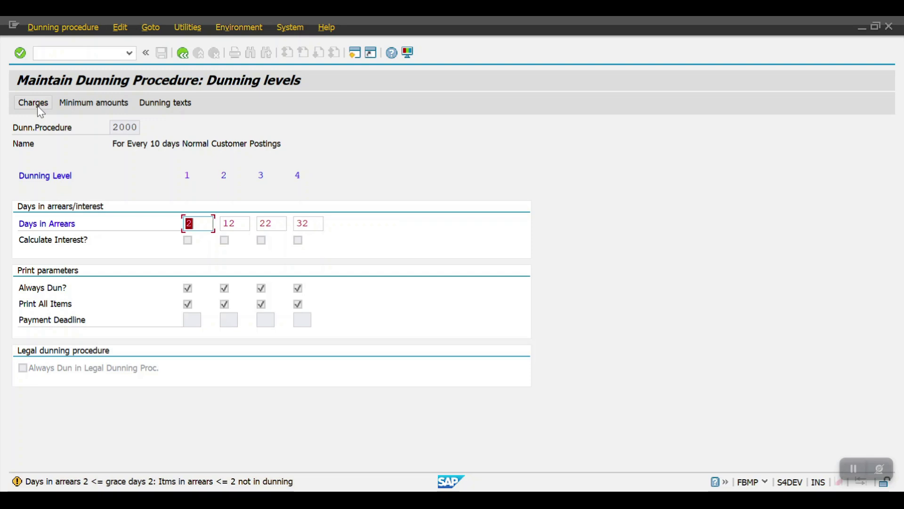
left_click(38, 106)
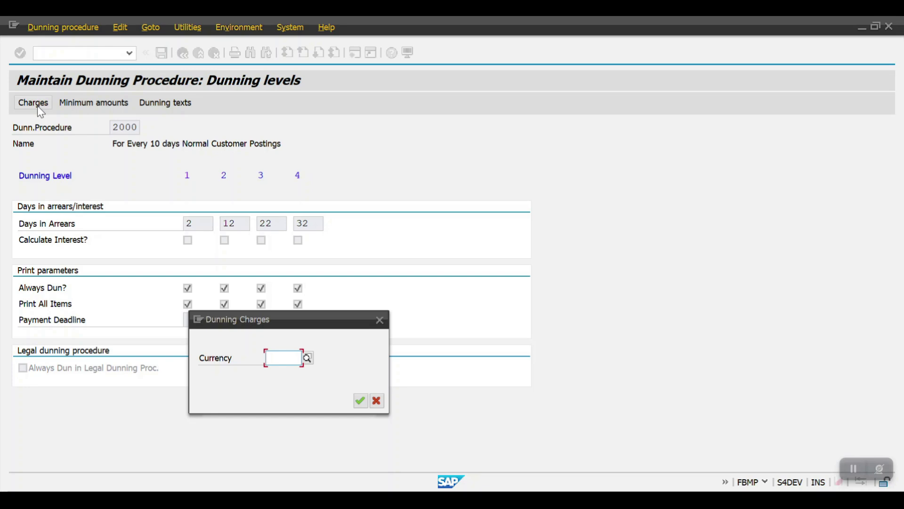
type("USD")
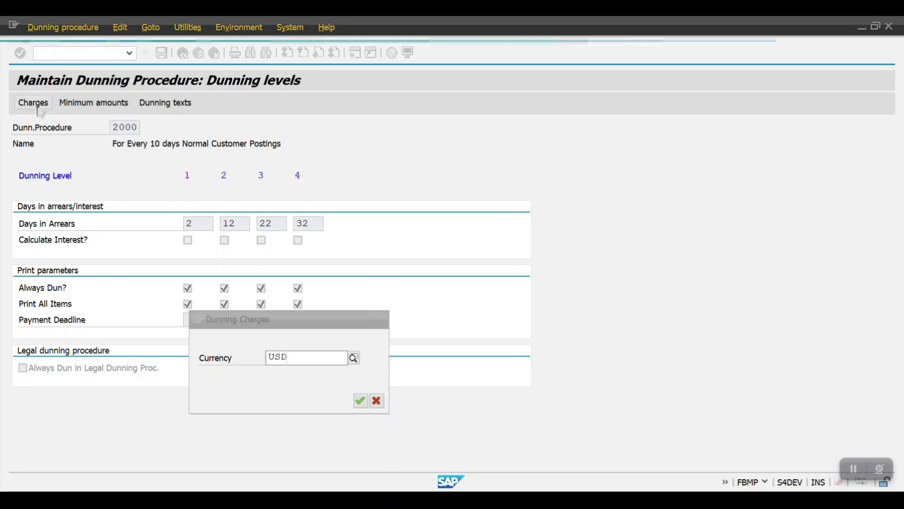
key("Down")
key("Return")
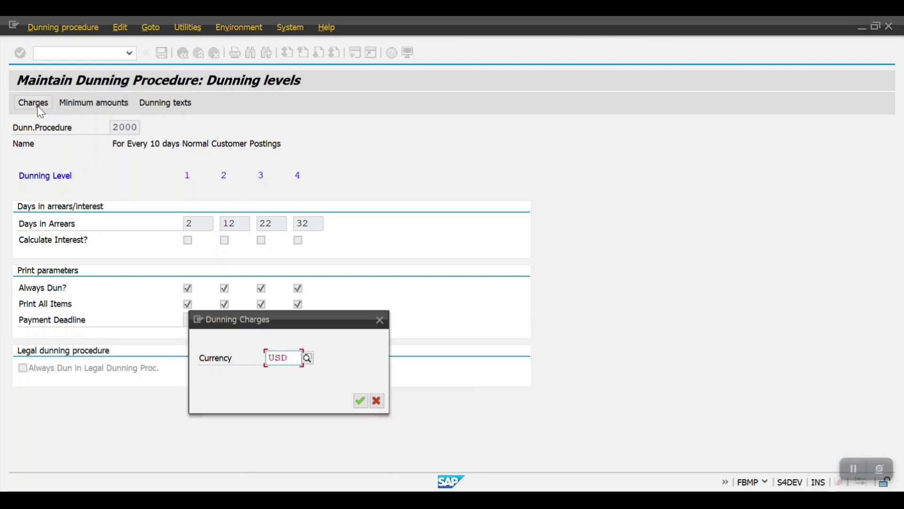
key("Return")
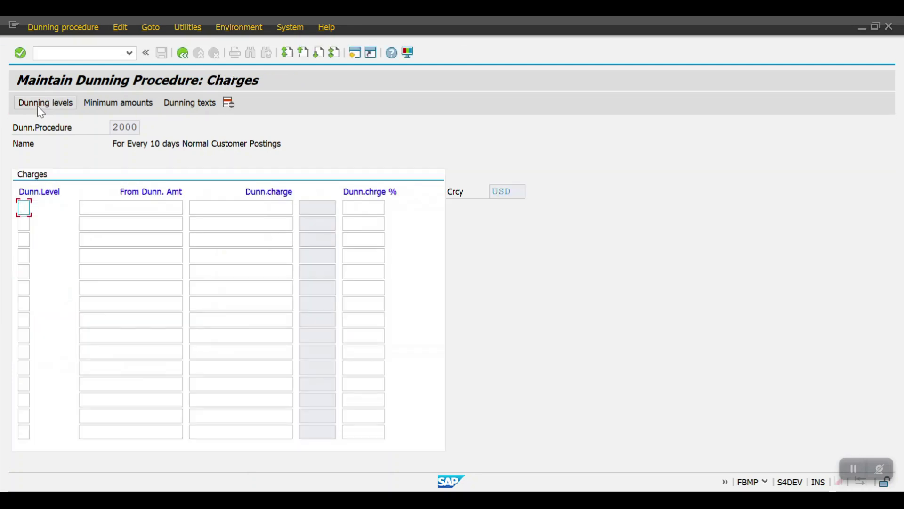
Enter dunning levels 1, 2, 3 and 4 in the first four rows of the charges table.
type("1")
left_click(23, 223)
type("2")
left_click(23, 240)
type("3")
left_click(23, 255)
type("4")
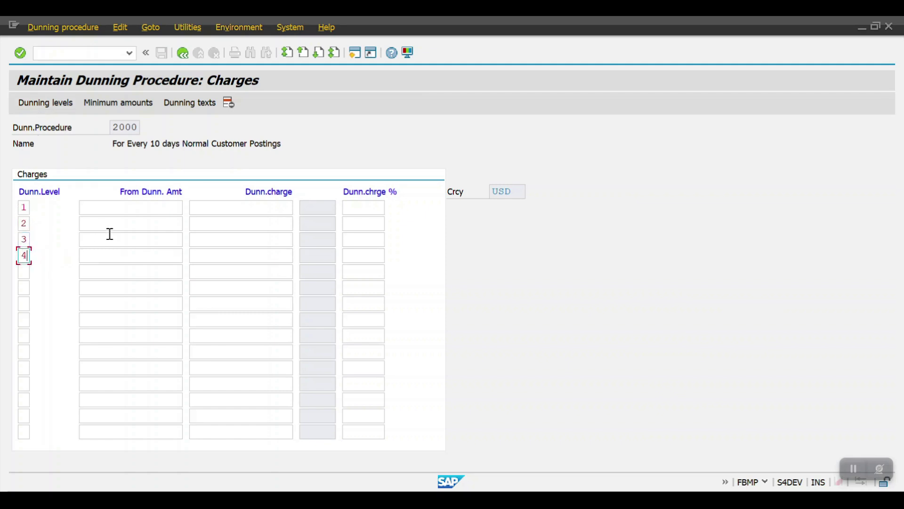
Set the starting dunning amounts for levels 1 to 4 to 1000, 2000, 3000 and 4000.
left_click(147, 209)
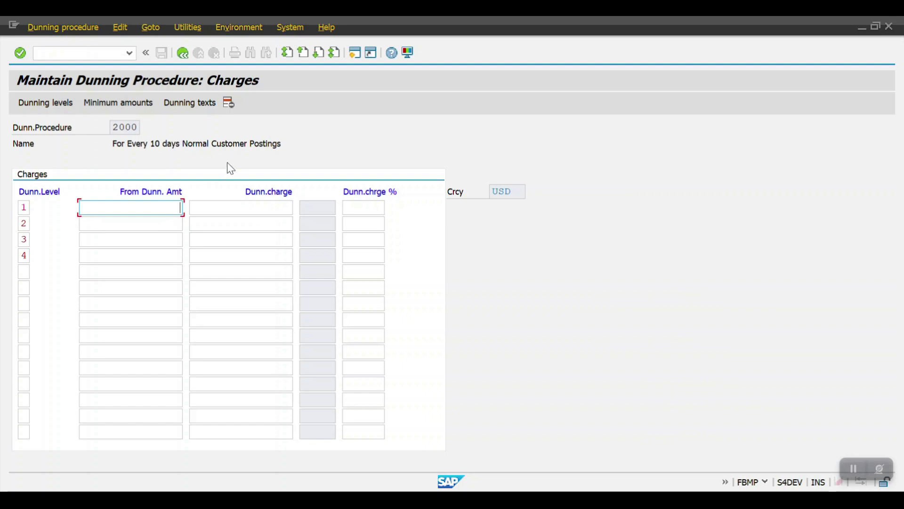
type("1000")
key("Down")
type("2000")
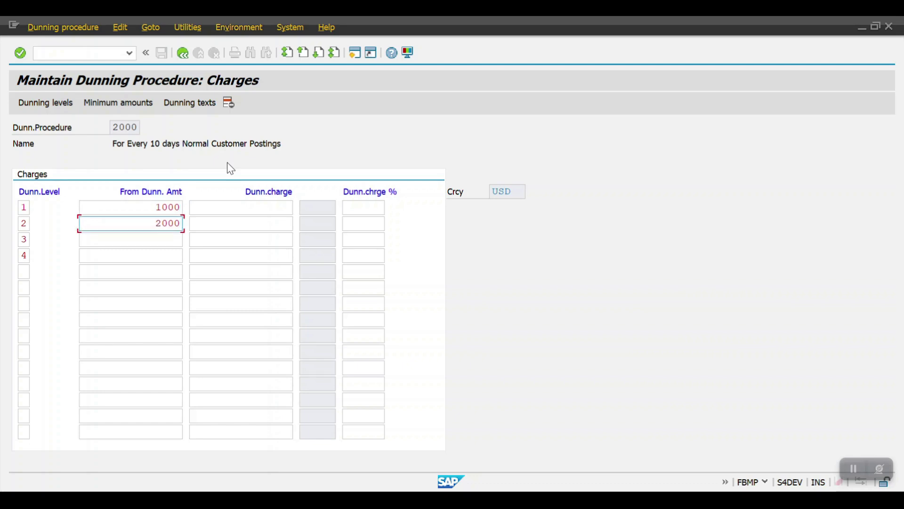
key("Down")
type("3000")
key("Down")
type("4000")
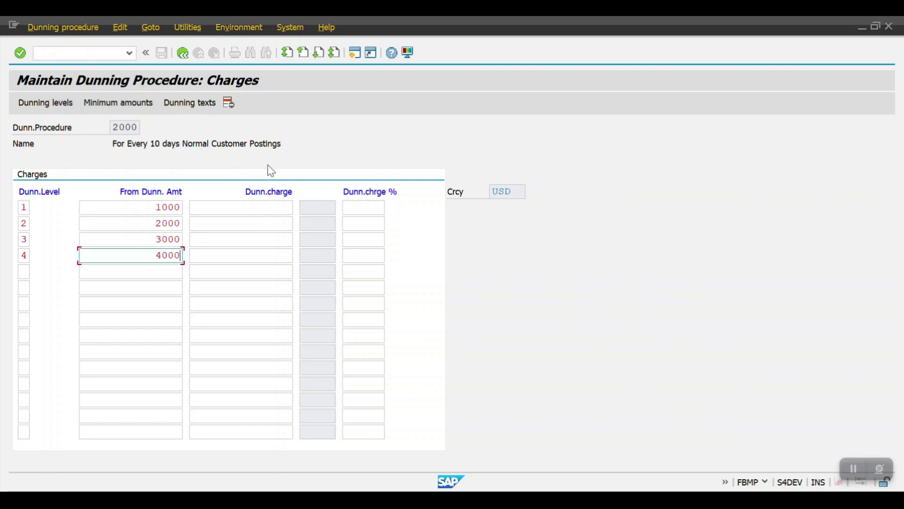
Set the dunning charge percentages for levels 1 to 4 to 50, 75, 100 and 125.
left_click(364, 208)
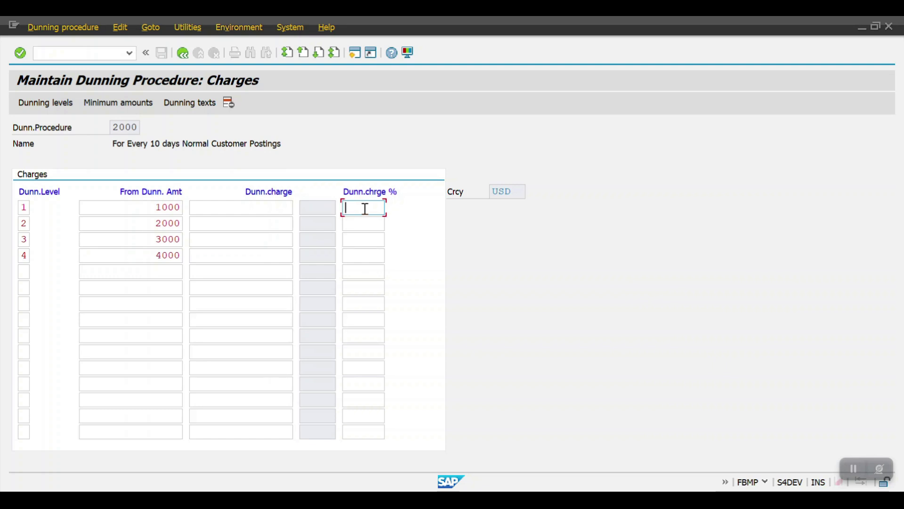
type("50")
left_click(359, 223)
type("75")
left_click(351, 238)
type("100")
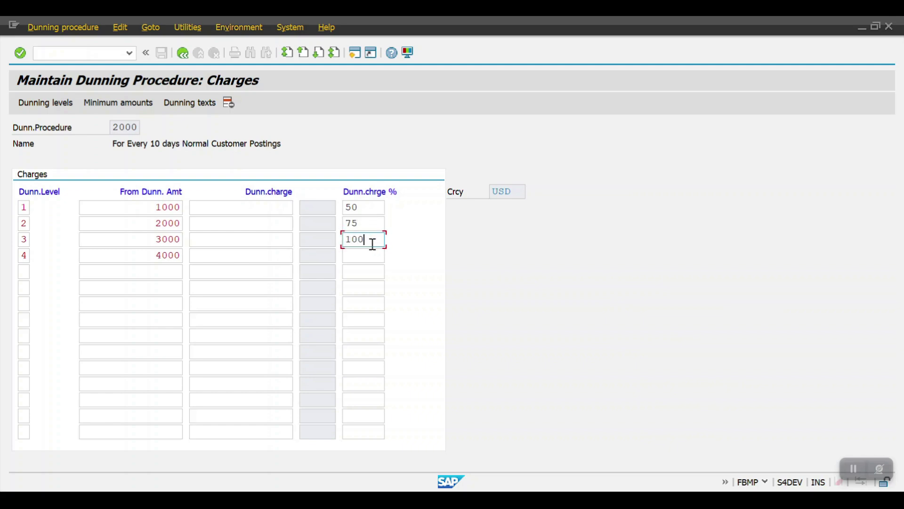
left_click(362, 257)
type("125")
key("Return")
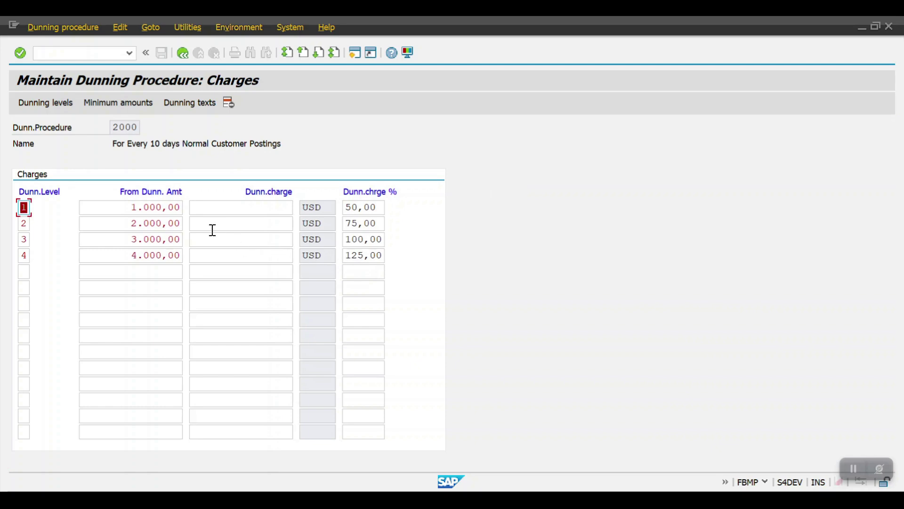
left_click_drag(131, 206, 182, 207)
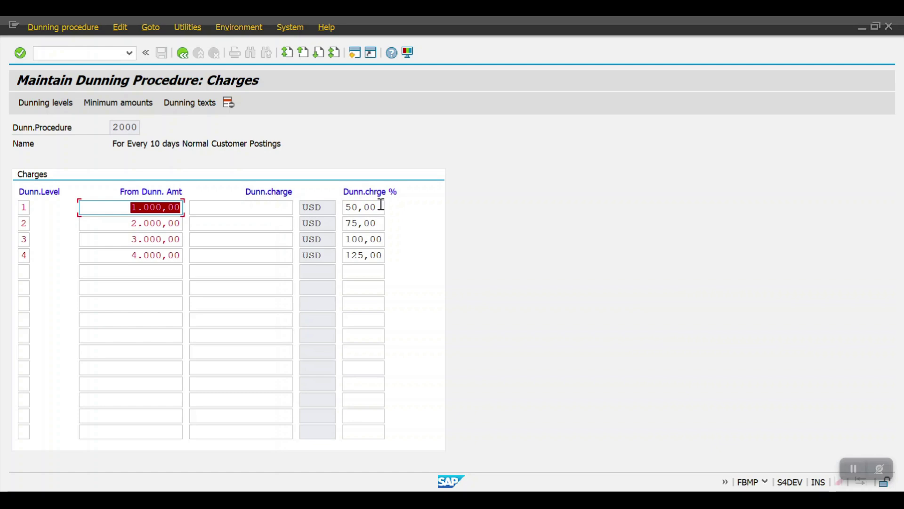
left_click_drag(380, 207, 339, 210)
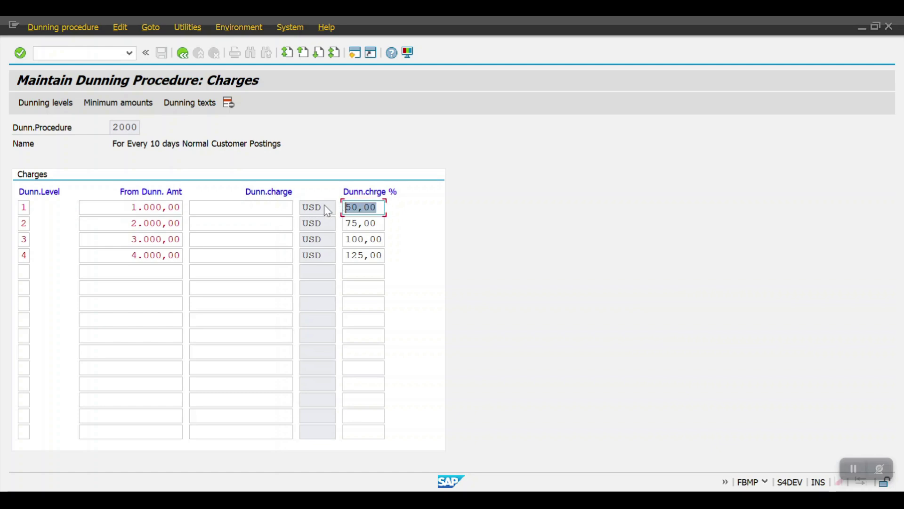
left_click_drag(137, 207, 206, 212)
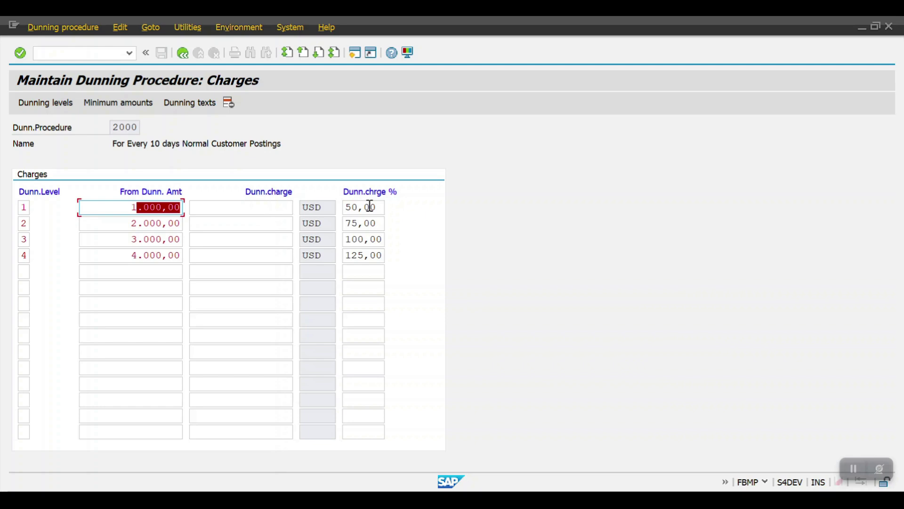
left_click_drag(377, 206, 345, 208)
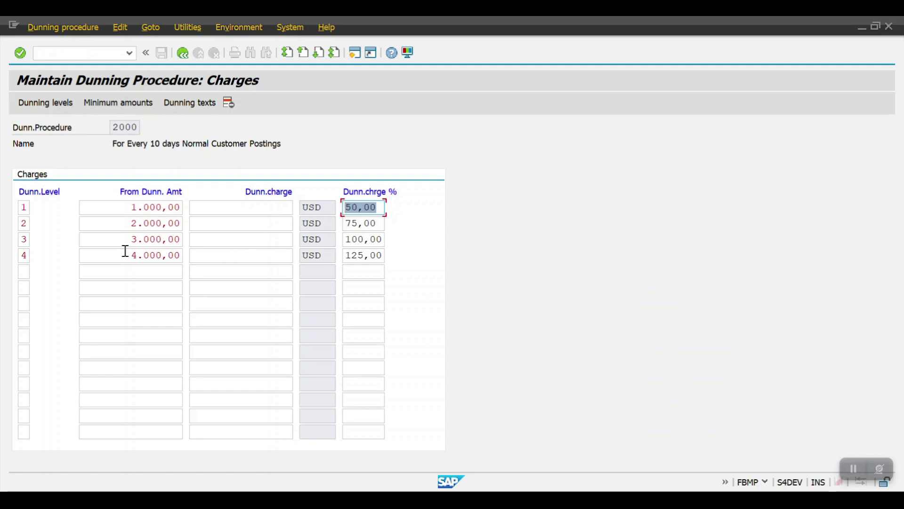
left_click(127, 221)
left_click_drag(127, 221, 181, 223)
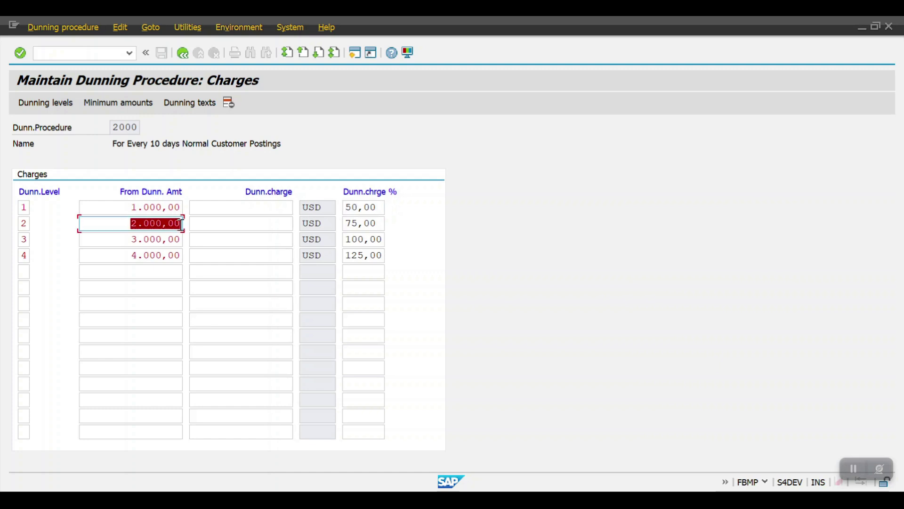
left_click_drag(377, 223, 343, 226)
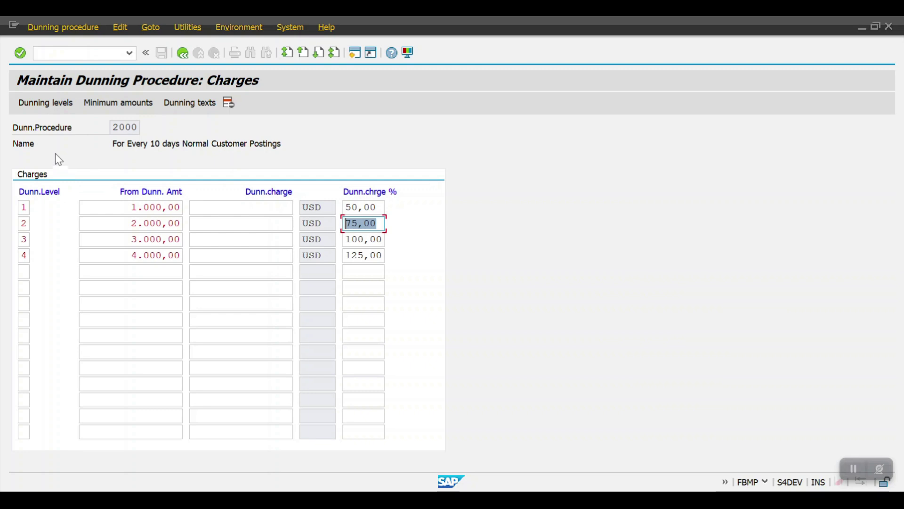
Open the procedure's minimum amounts in currency USD and enter dunning levels 1, 2, 3 and 4 in the first four rows.
left_click(112, 107)
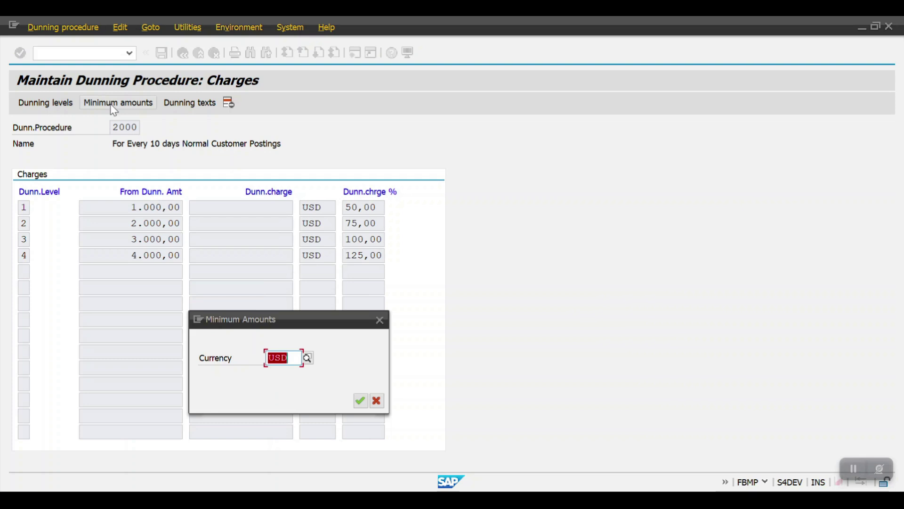
key("Return")
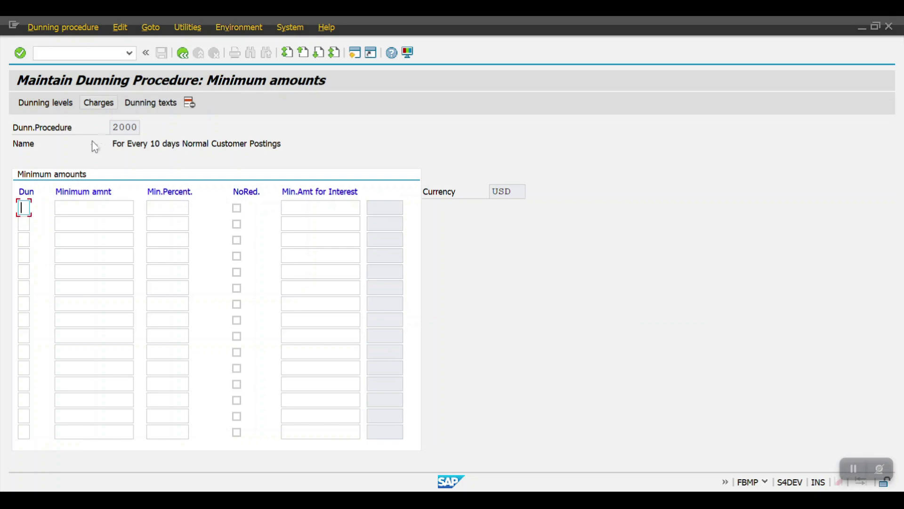
type("1")
left_click(24, 223)
type("2")
left_click(23, 238)
type("3")
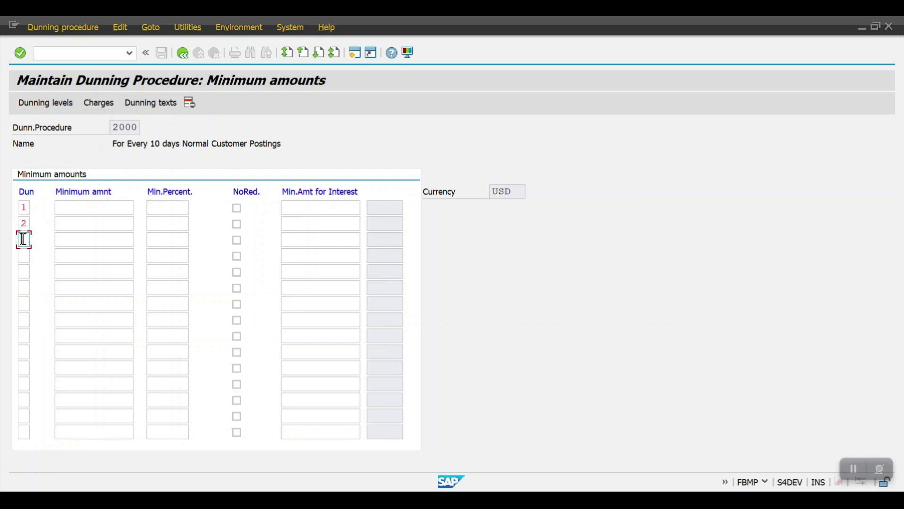
left_click(23, 255)
type("4")
Set the minimum amounts for dunning levels 1 to 4 to 1000, 2000, 3000 and 4000.
left_click(100, 210)
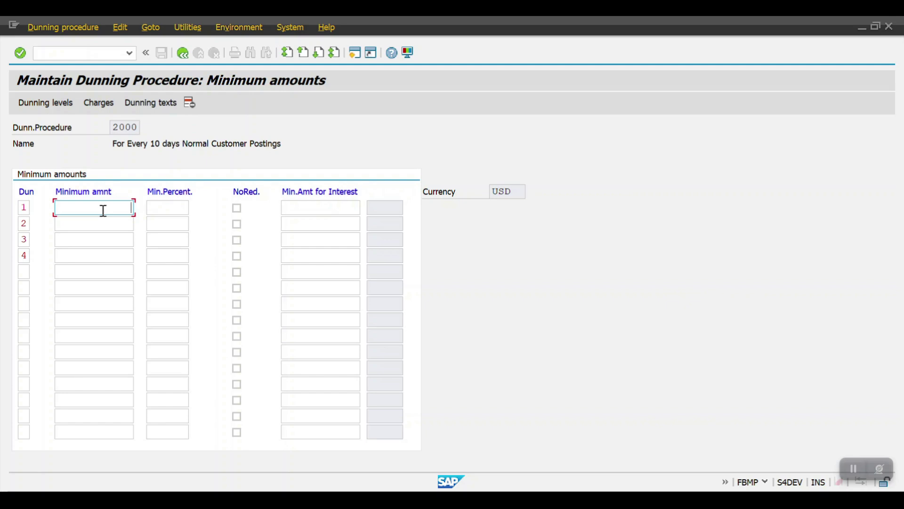
type("1000")
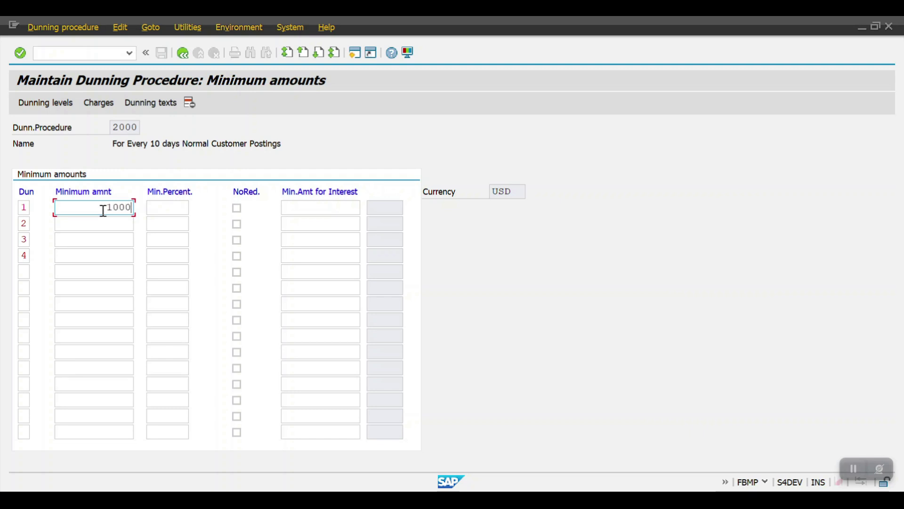
key("Down")
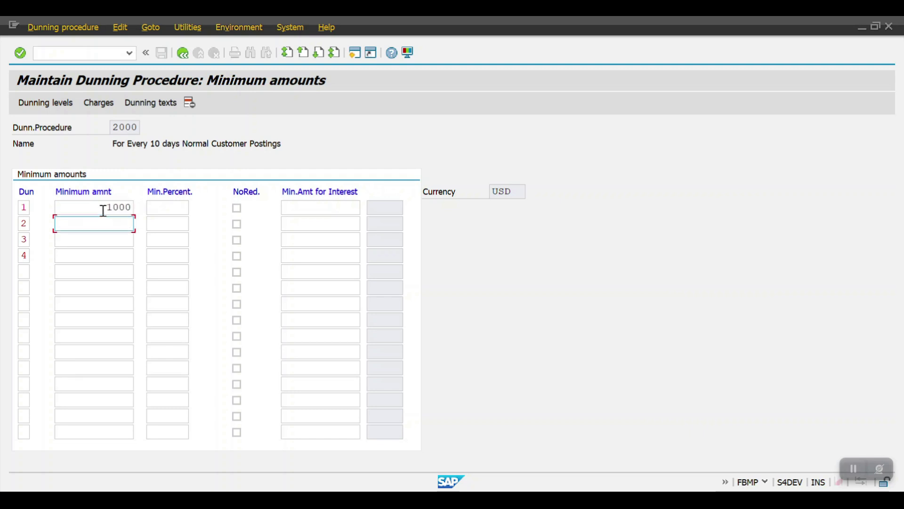
type("2000")
key("Down")
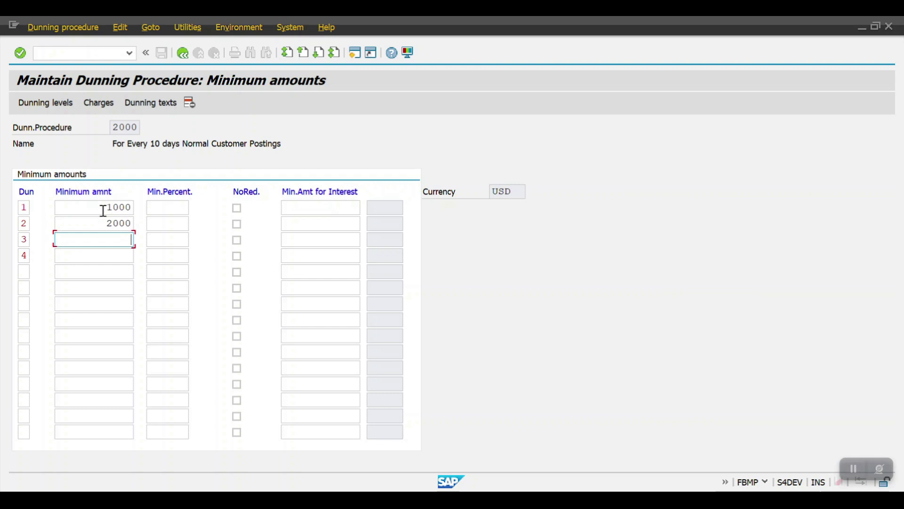
type("3000")
key("Down")
type("4000")
key("Return")
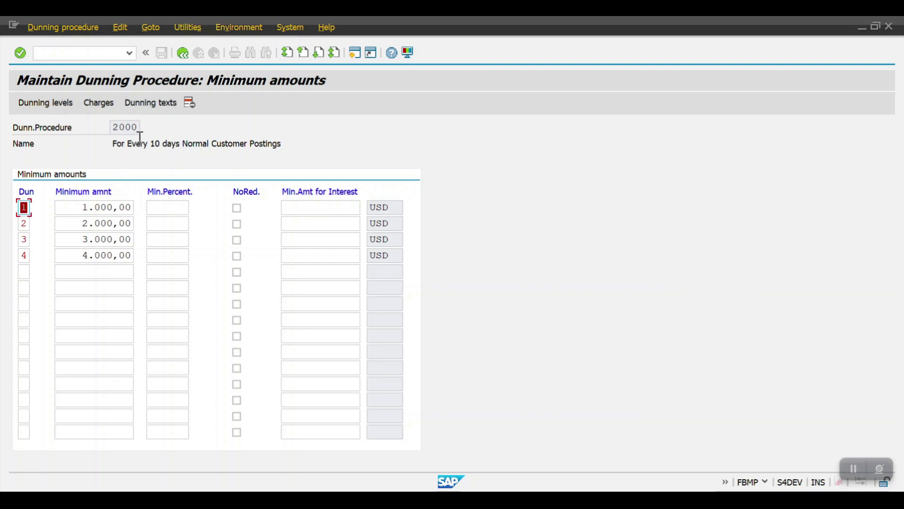
Open the procedure's dunning texts for company code 2000 and account type Customer.
left_click(154, 107)
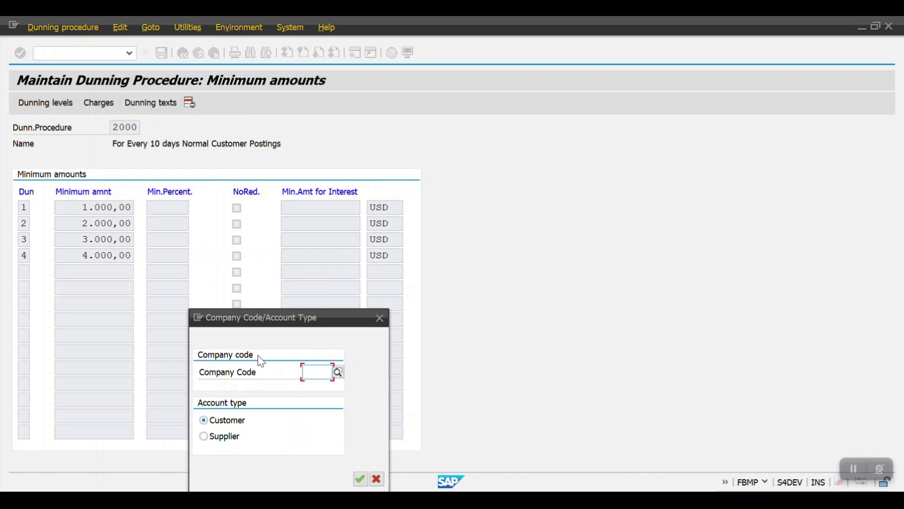
left_click_drag(284, 320, 389, 178)
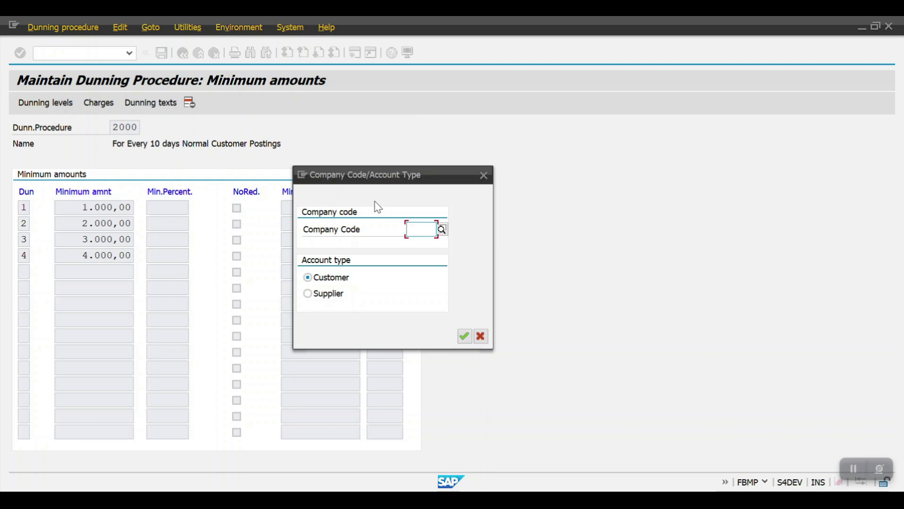
type("2000")
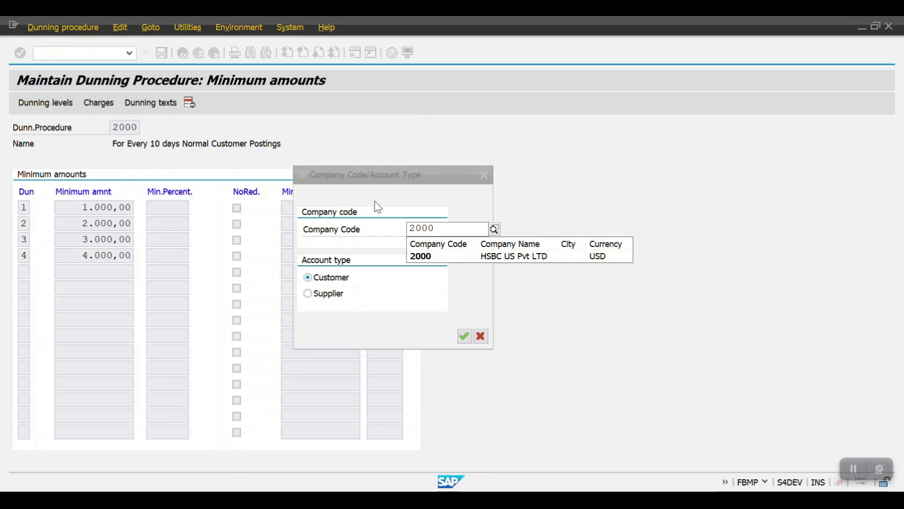
left_click(433, 256)
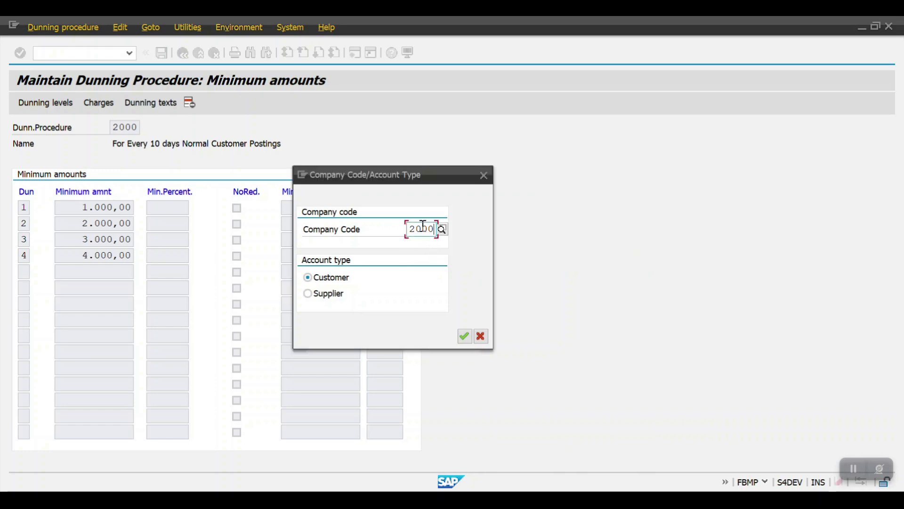
left_click(464, 339)
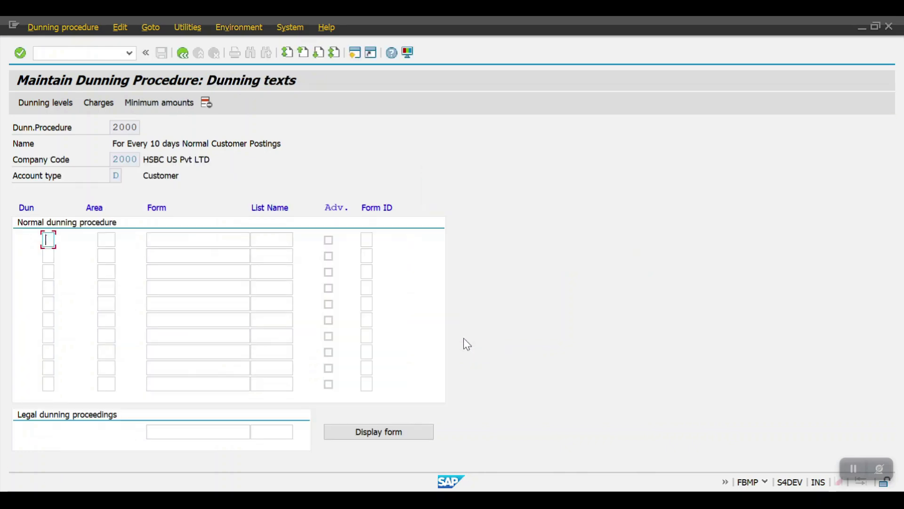
Enter dunning levels 1, 2, 3 and 4 in the first four rows of the normal dunning procedure texts.
type("1")
left_click(50, 256)
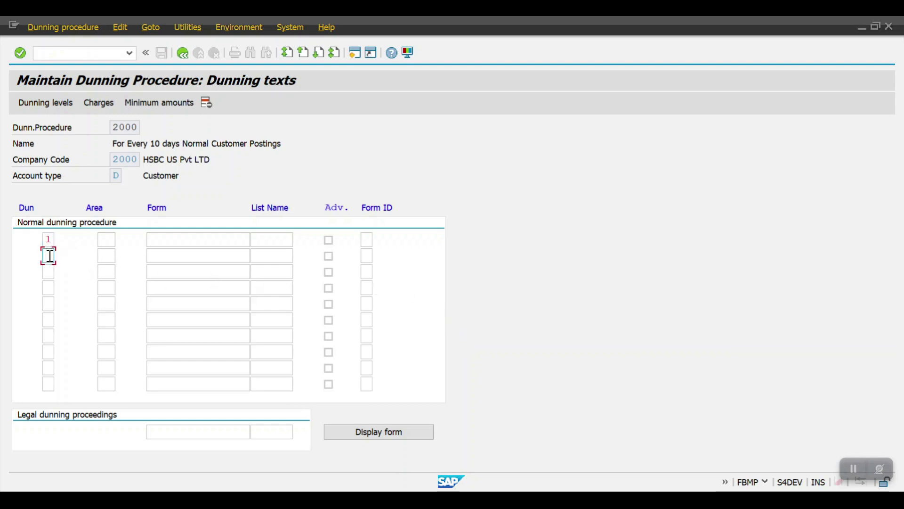
type("2")
left_click(50, 272)
type("3")
left_click(49, 287)
type("4")
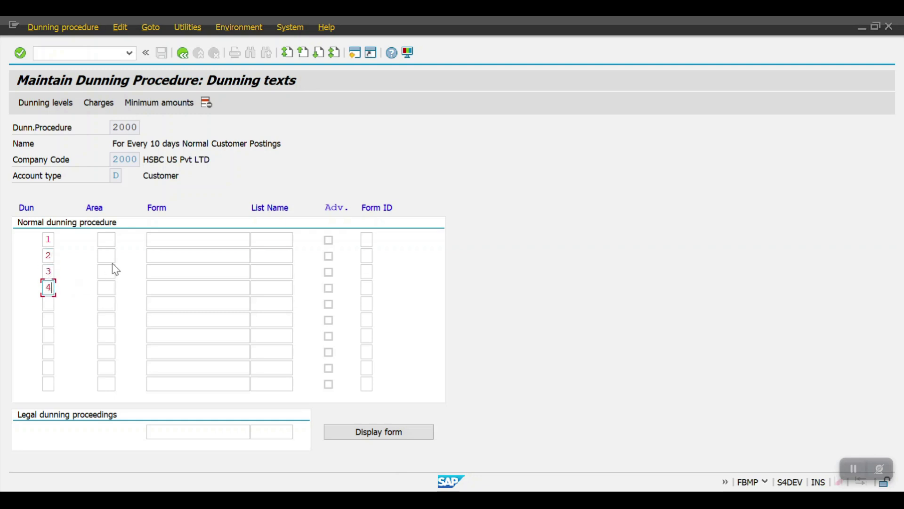
Assign dunning area 01, Every 10 Days Normal Customer Invoices, to all four dunning levels.
left_click(108, 241)
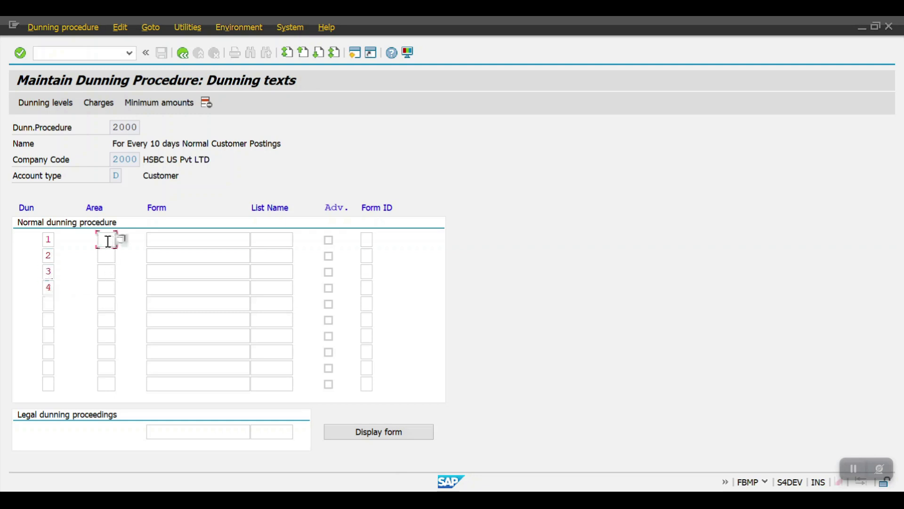
left_click(122, 240)
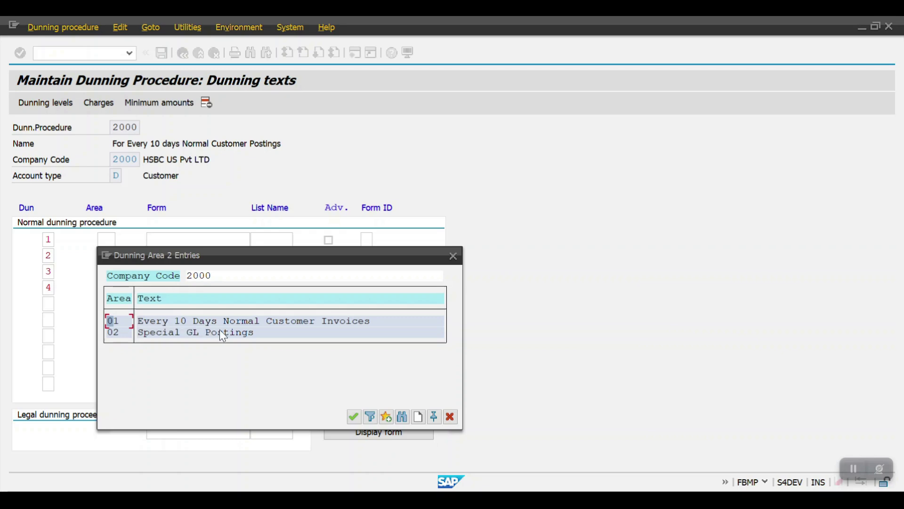
double_click(123, 321)
left_click(106, 257)
left_click(121, 256)
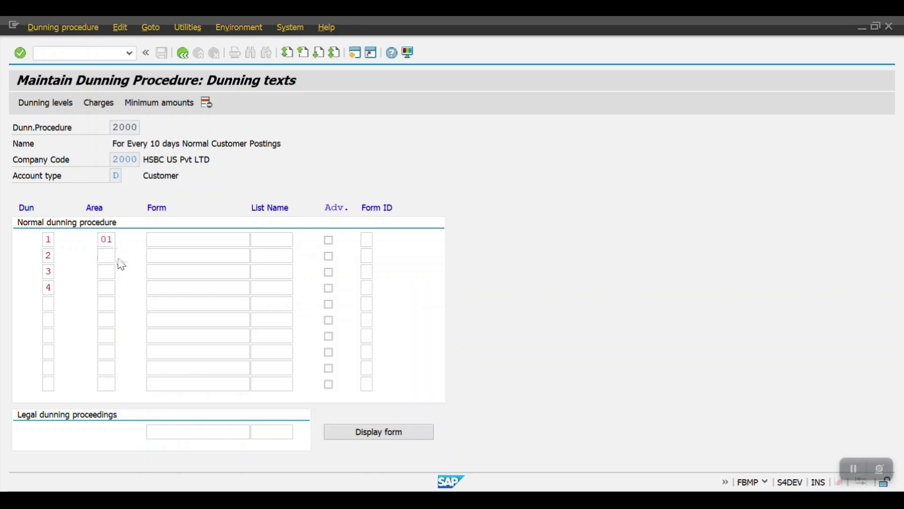
double_click(115, 337)
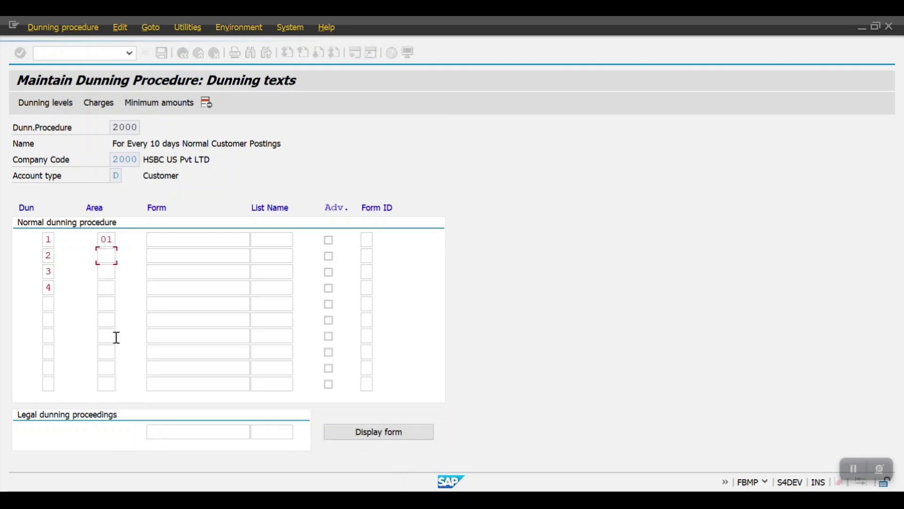
left_click(106, 271)
left_click(121, 273)
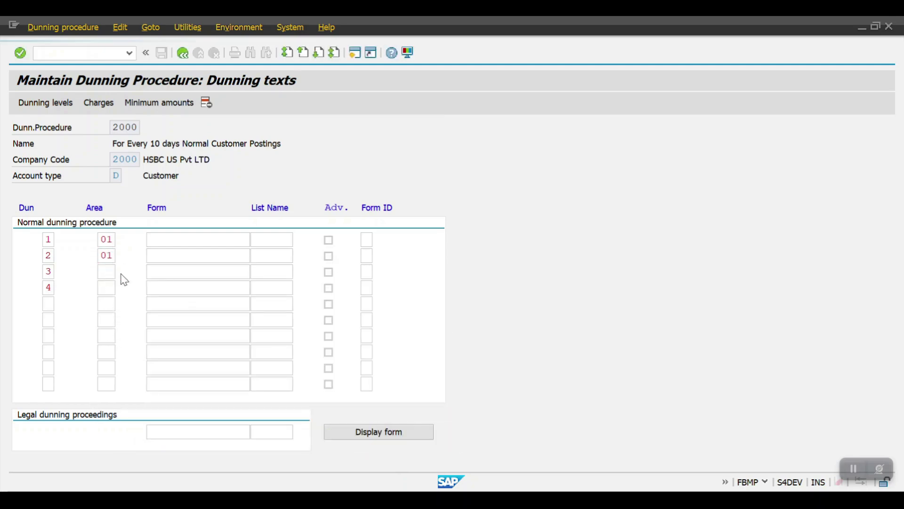
double_click(121, 353)
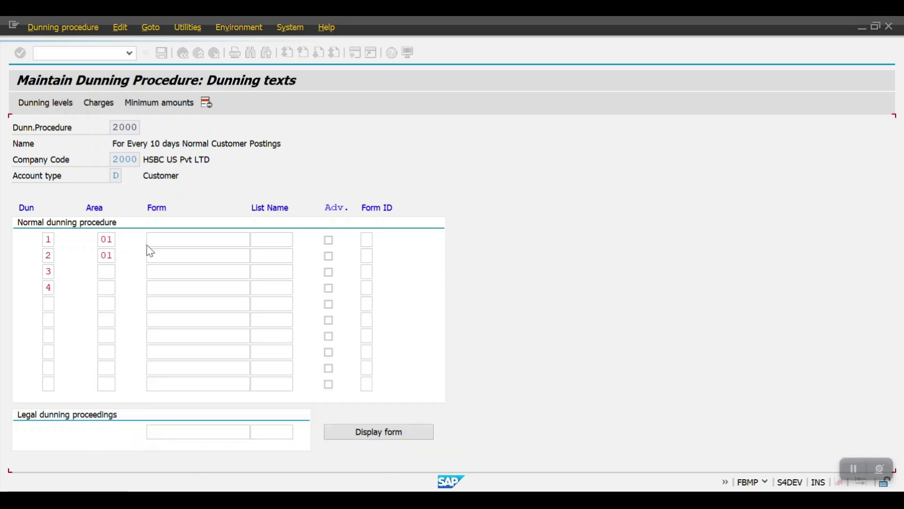
left_click(116, 288)
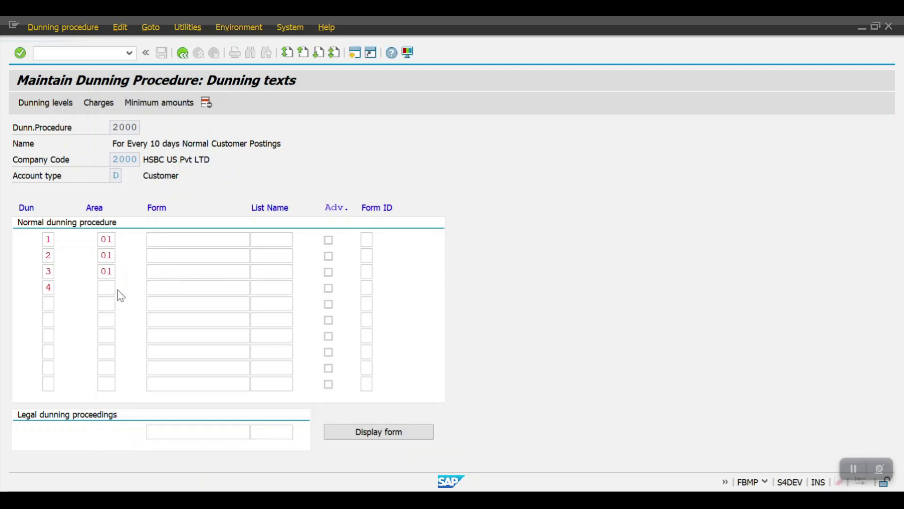
left_click(121, 287)
double_click(121, 373)
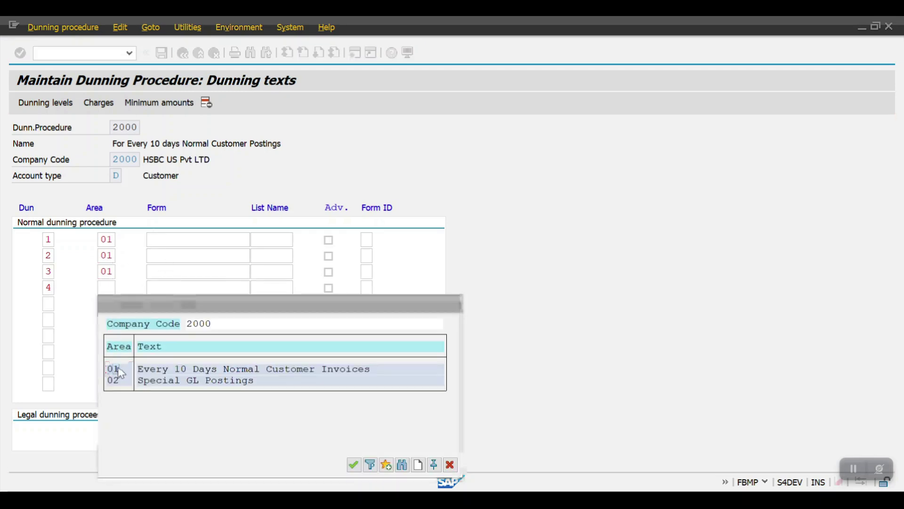
Assign the SAPscript dunning form F150_DUNN_01 to dunning level 1 from the form tree.
left_click(171, 242)
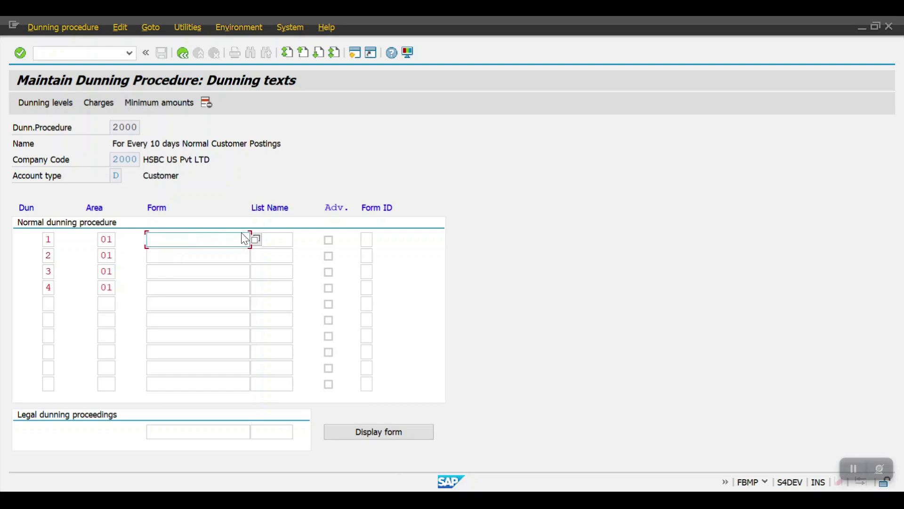
left_click(258, 242)
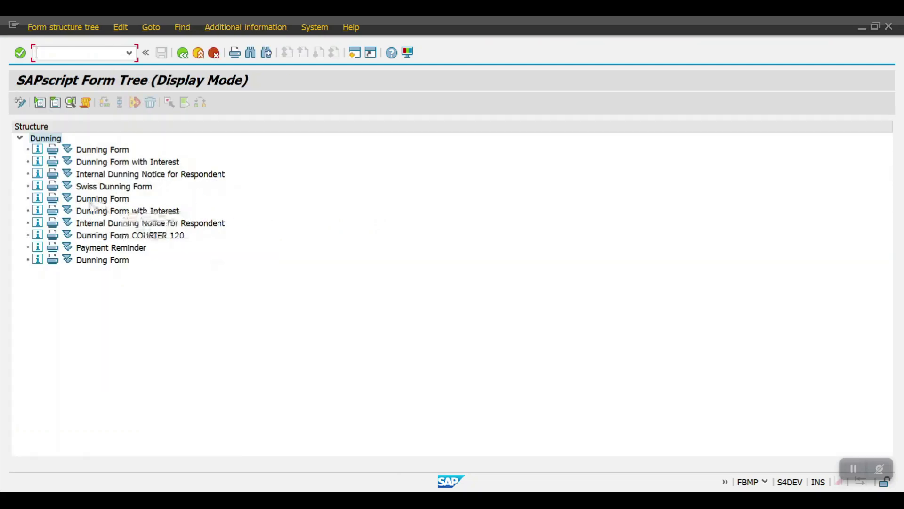
double_click(93, 200)
Copy the level 1 form name to dunning levels 2, 3 and 4, changing it to F150_DUNN_02, F150_DUNN_03 and F150_DUNN_04.
key("ctrl+c")
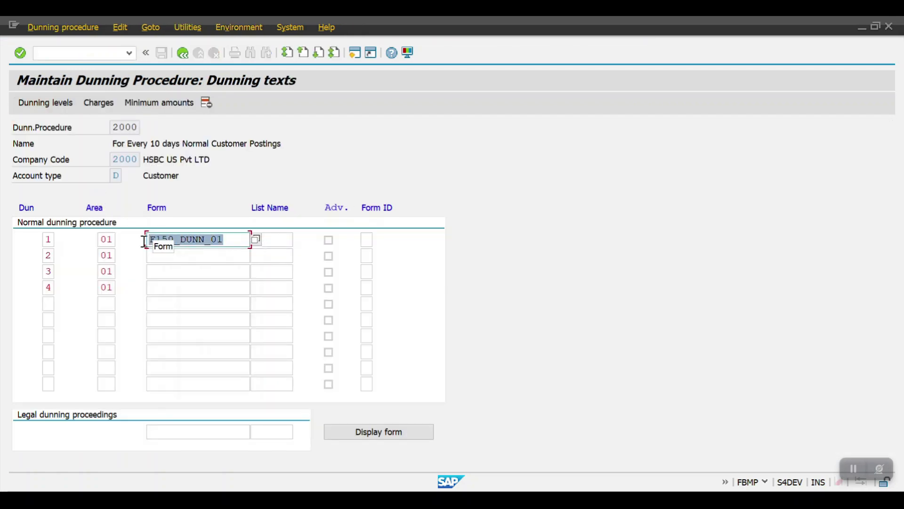
left_click(161, 256)
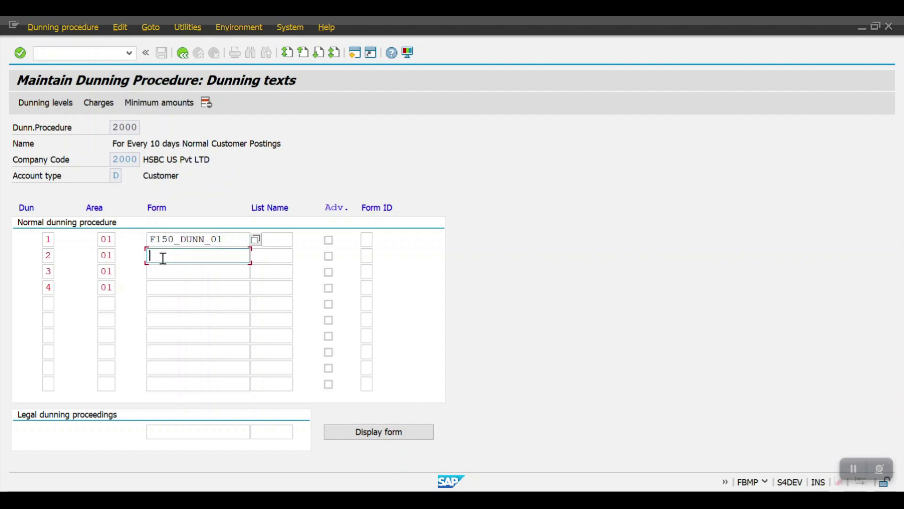
key("ctrl+v")
key("BackSpace")
type("2")
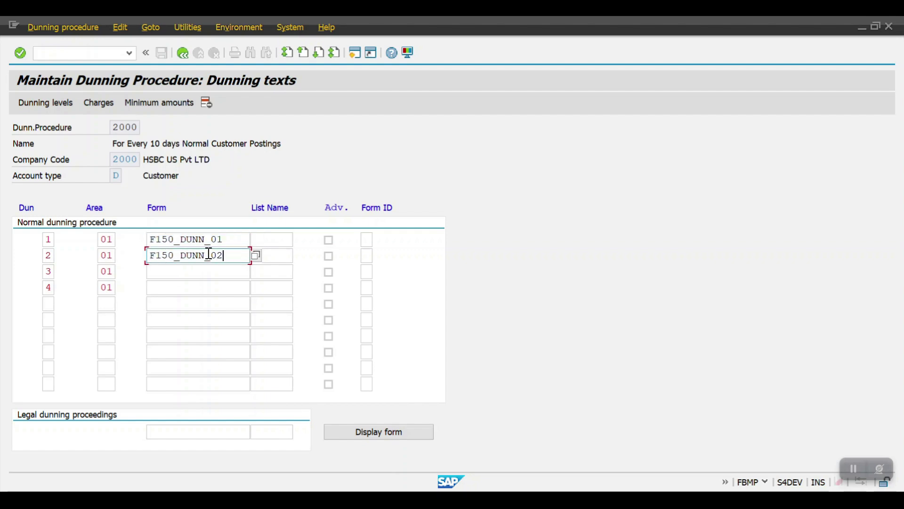
left_click(203, 272)
key("ctrl+v")
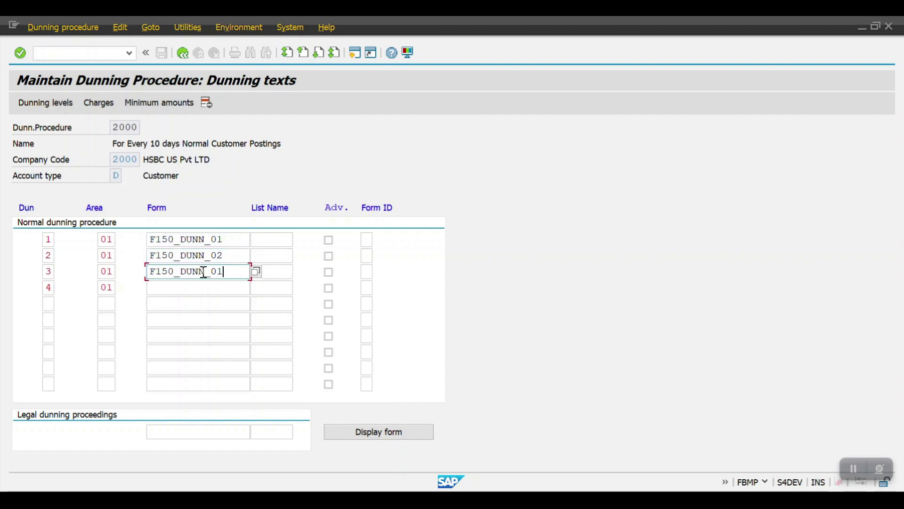
key("BackSpace")
type("3")
left_click(197, 288)
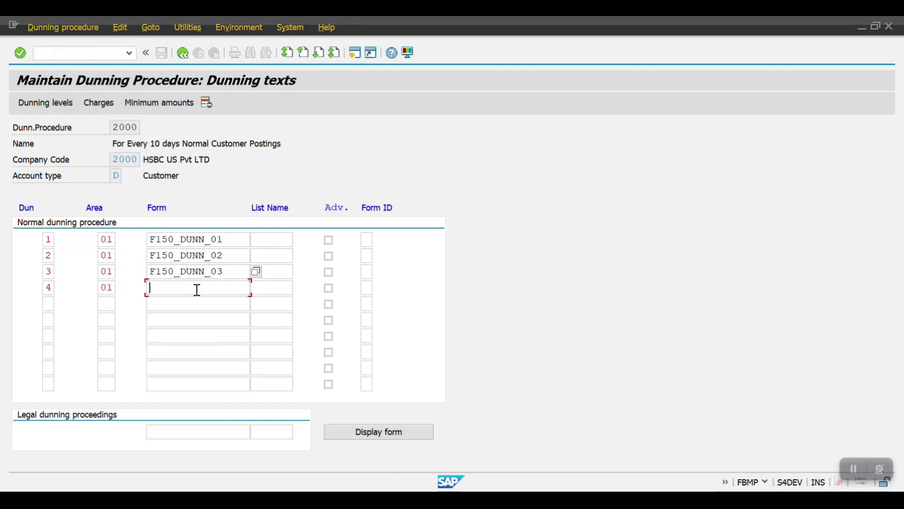
key("ctrl+v")
key("BackSpace")
type("4")
key("Return")
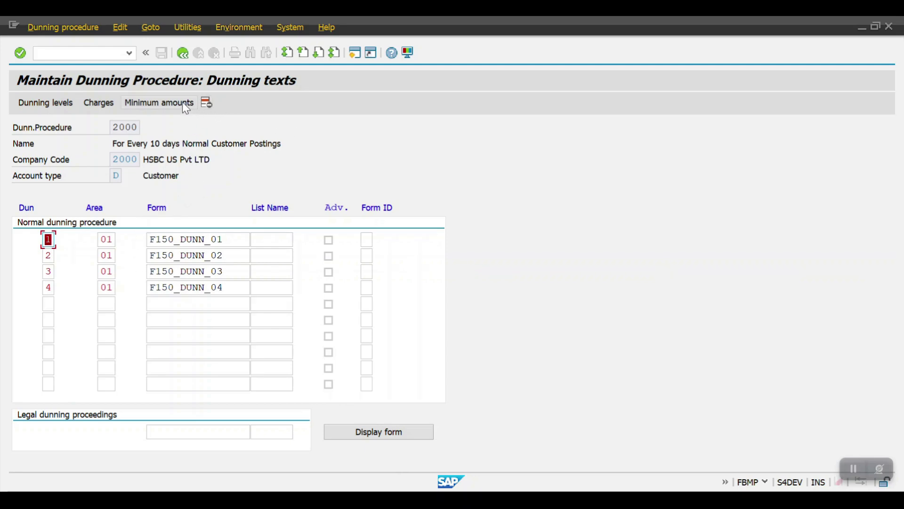
Return to the procedure overview and save dunning procedure 2000 under customizing request S4DK900964.
left_click(182, 53)
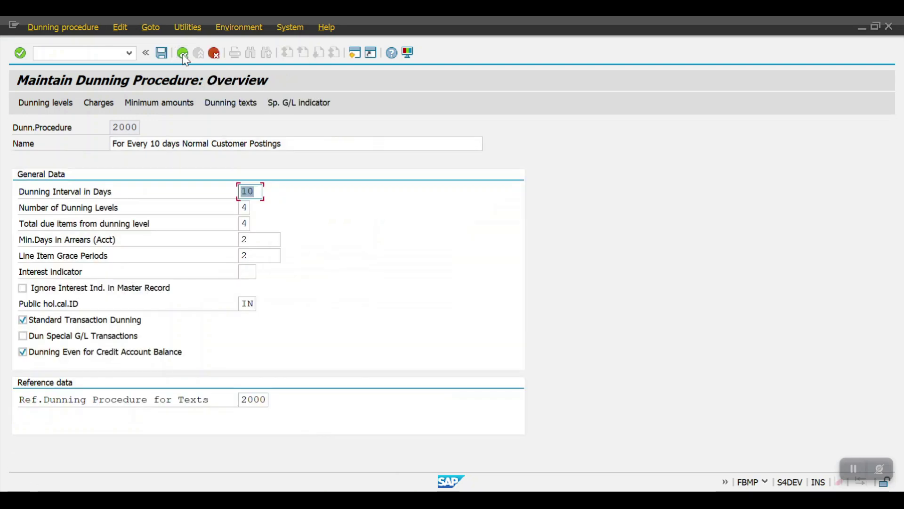
left_click(162, 53)
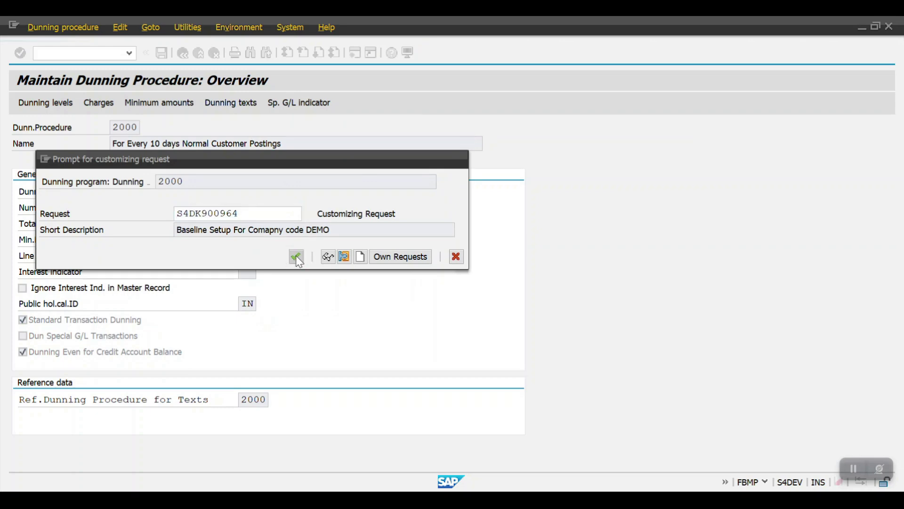
left_click(296, 256)
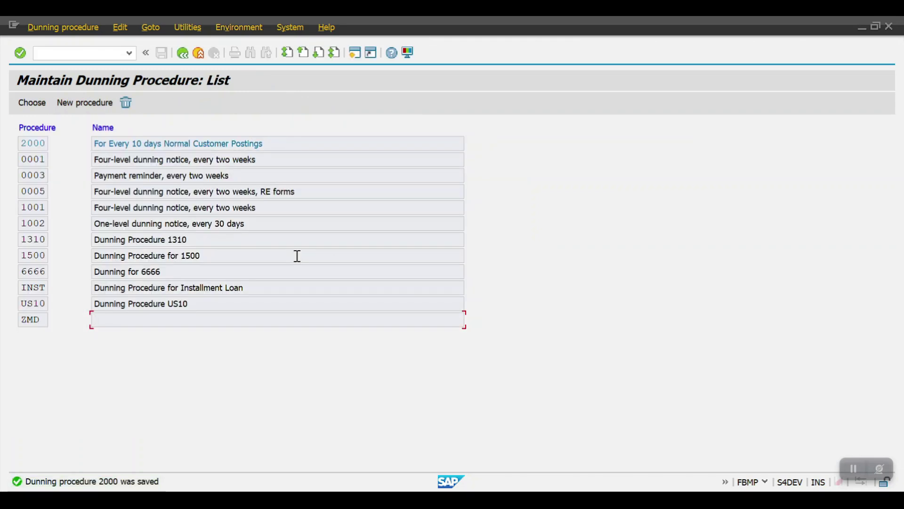